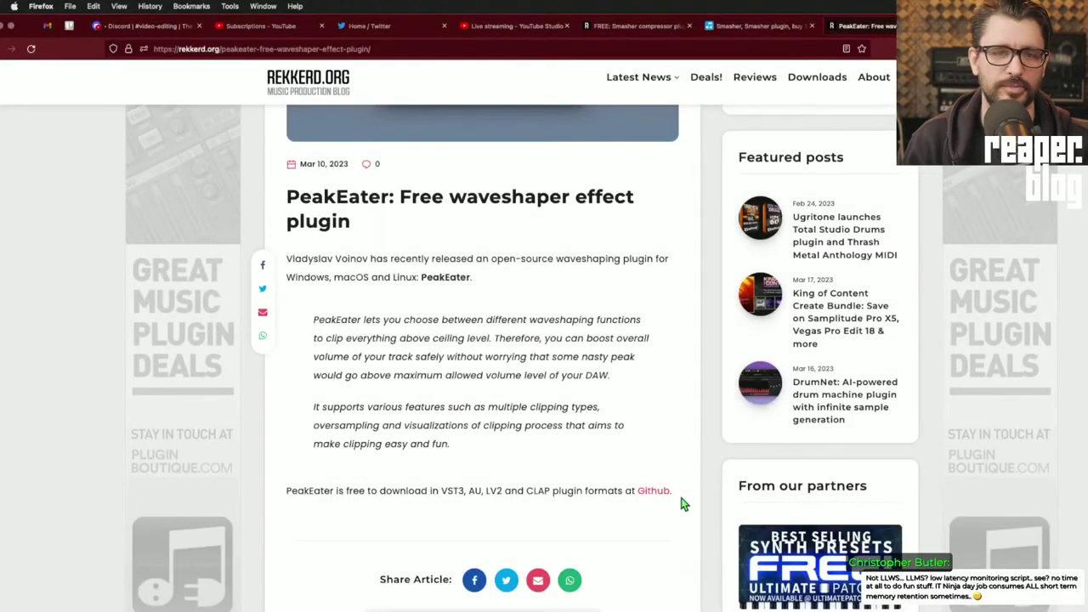
# Read through the PeakEater article on the Rekkerd blog and open its linked GitHub page
pyautogui.scroll(-1, 649, 484)
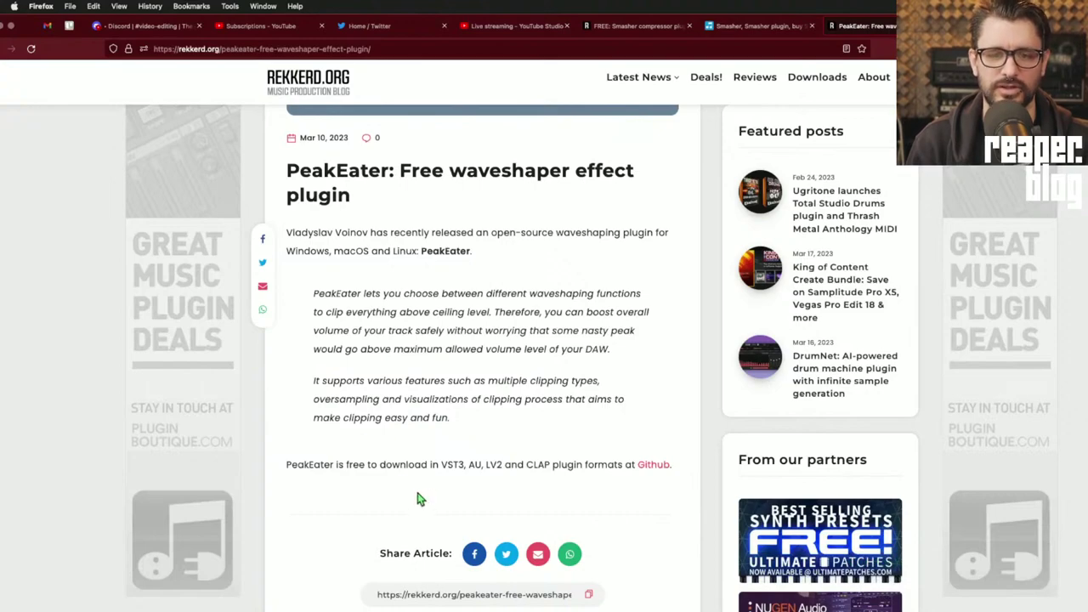
pyautogui.scroll(-3, 437, 508)
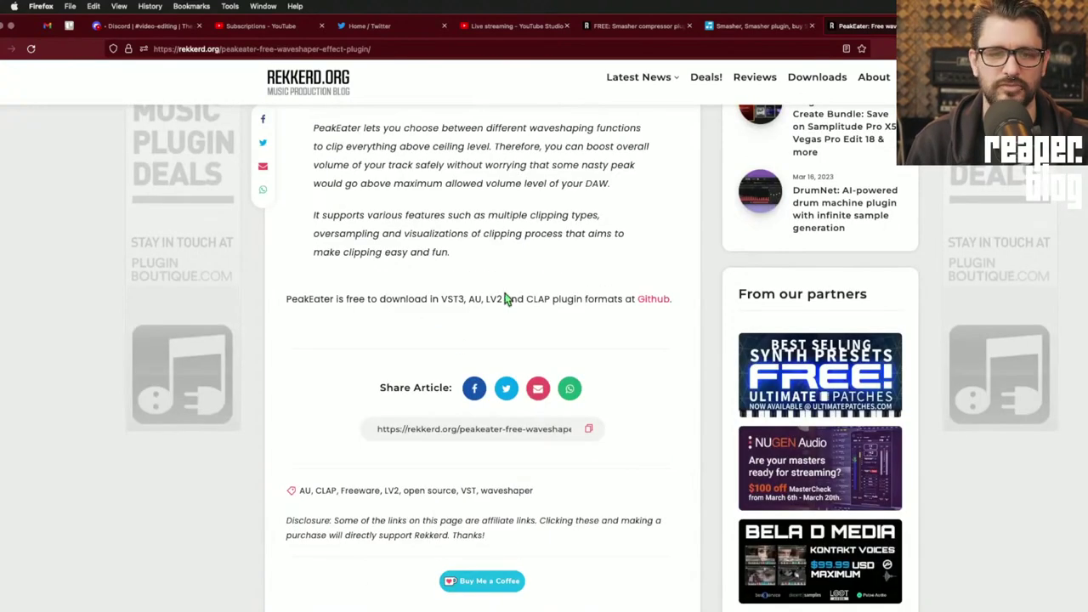
pyautogui.click(652, 302)
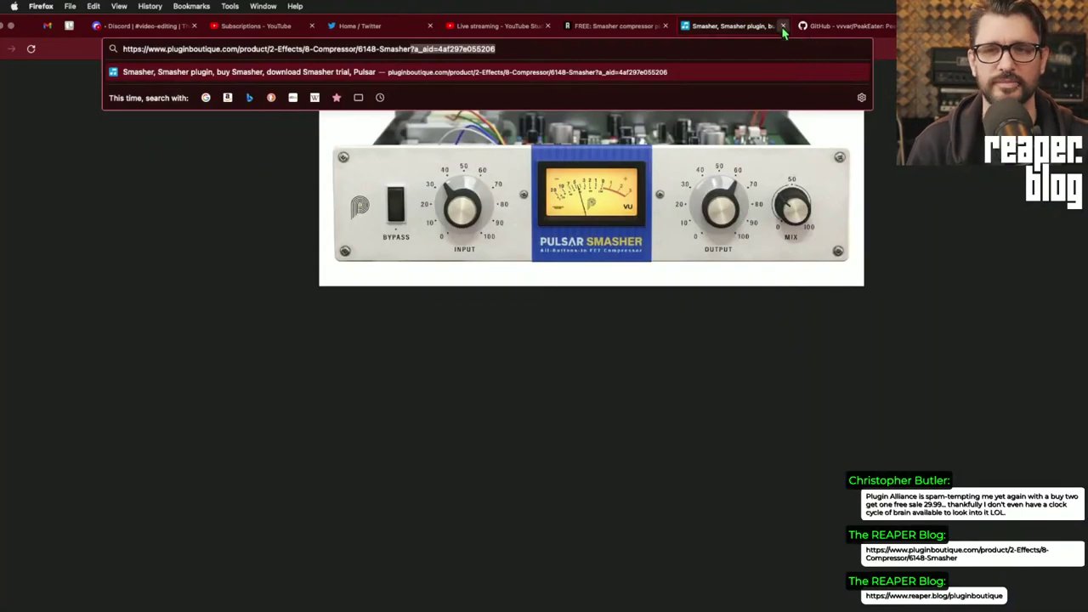
# Close the Smasher product page and review the PeakEater v0.5.1 release notes down to its assets
pyautogui.click(783, 27)
pyautogui.scroll(-10, 672, 100)
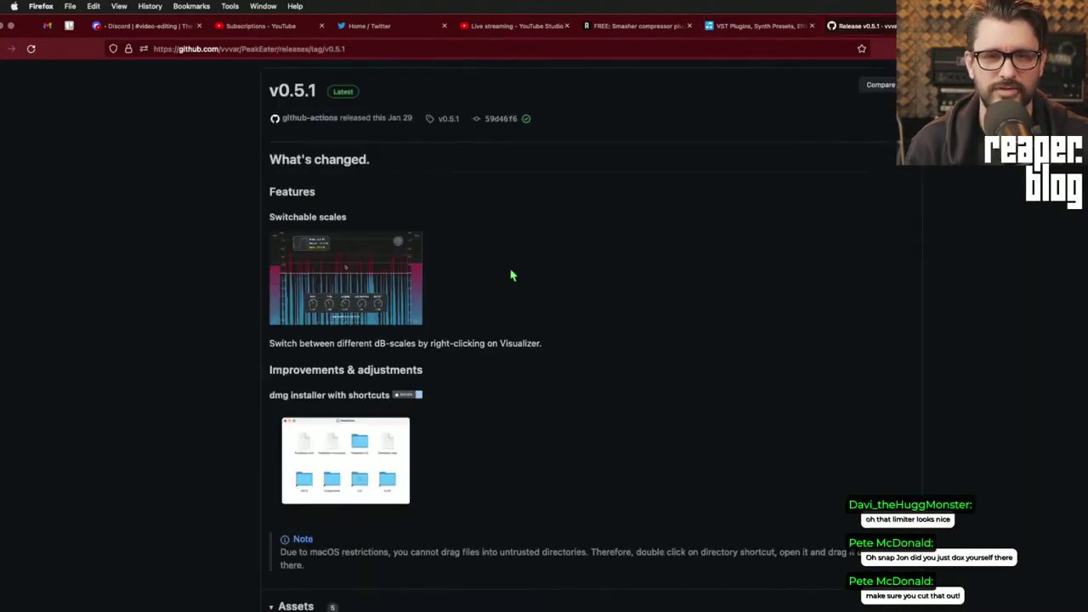
pyautogui.scroll(-1, 510, 274)
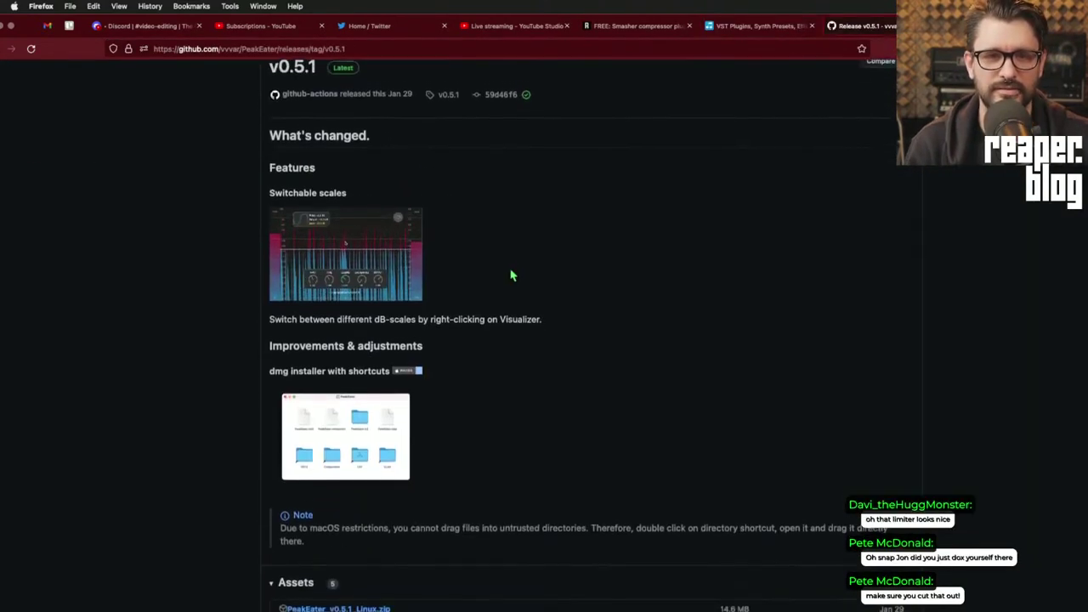
pyautogui.scroll(-2, 510, 275)
pyautogui.click(425, 566)
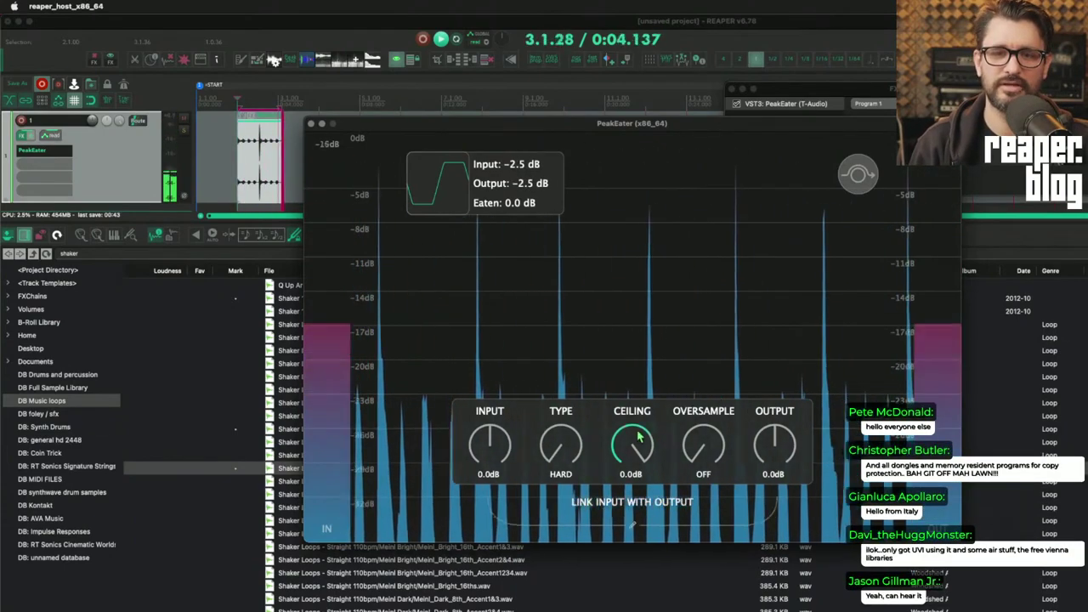
# Lower PeakEater's ceiling to -33.3 dB while the shaker loop plays, and raise it back to -22.9 dB
pyautogui.moveTo(638, 437); pyautogui.dragTo(655, 568)
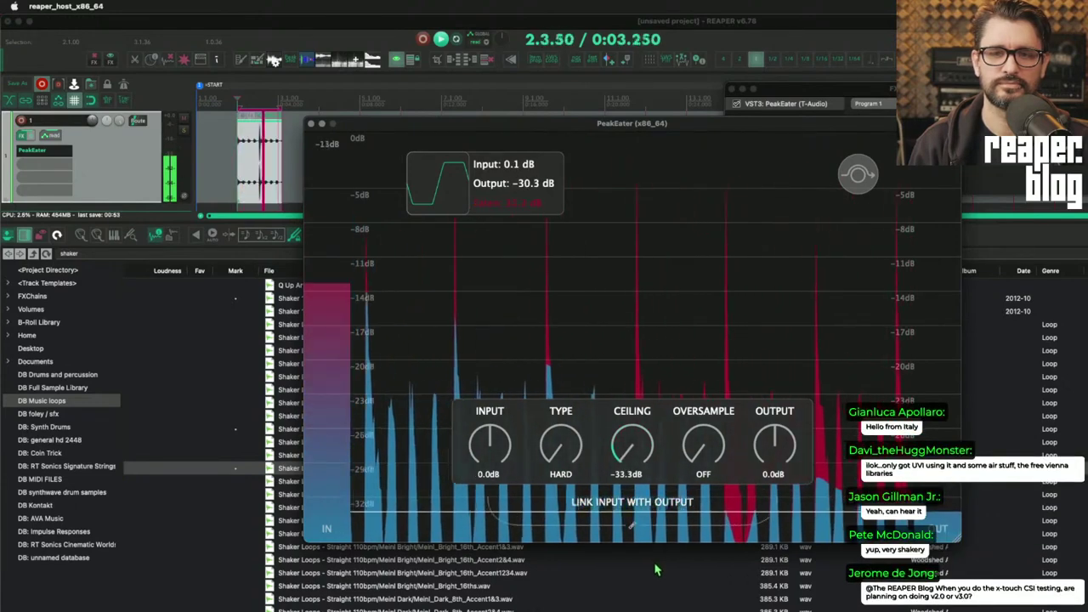
pyautogui.moveTo(655, 565); pyautogui.dragTo(655, 550)
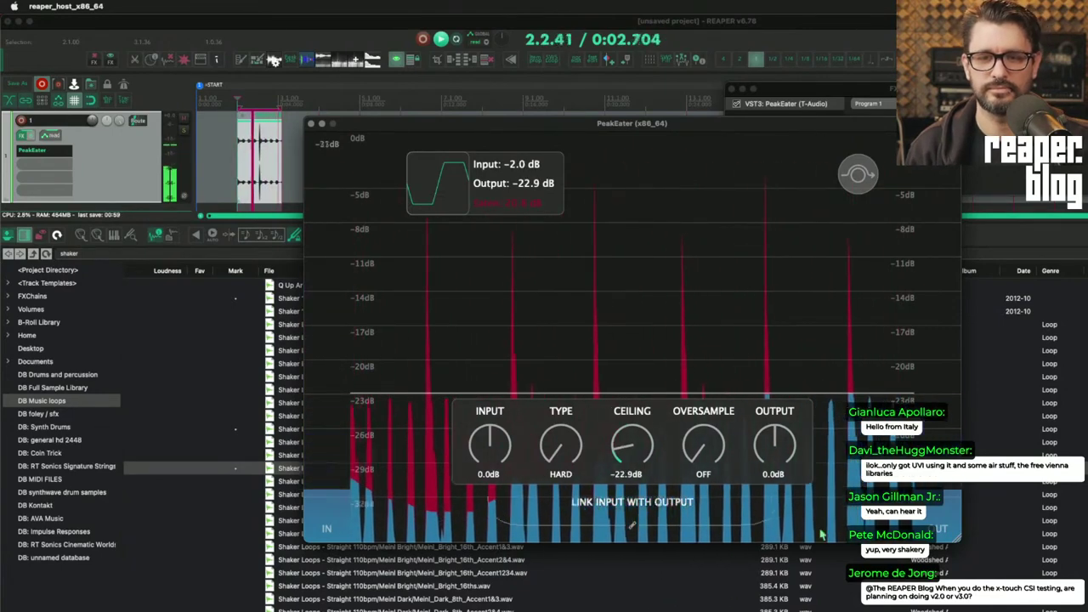
# Try x16 oversampling in PeakEater, reduce it to x4 and stop playback
pyautogui.moveTo(701, 448); pyautogui.dragTo(686, 169)
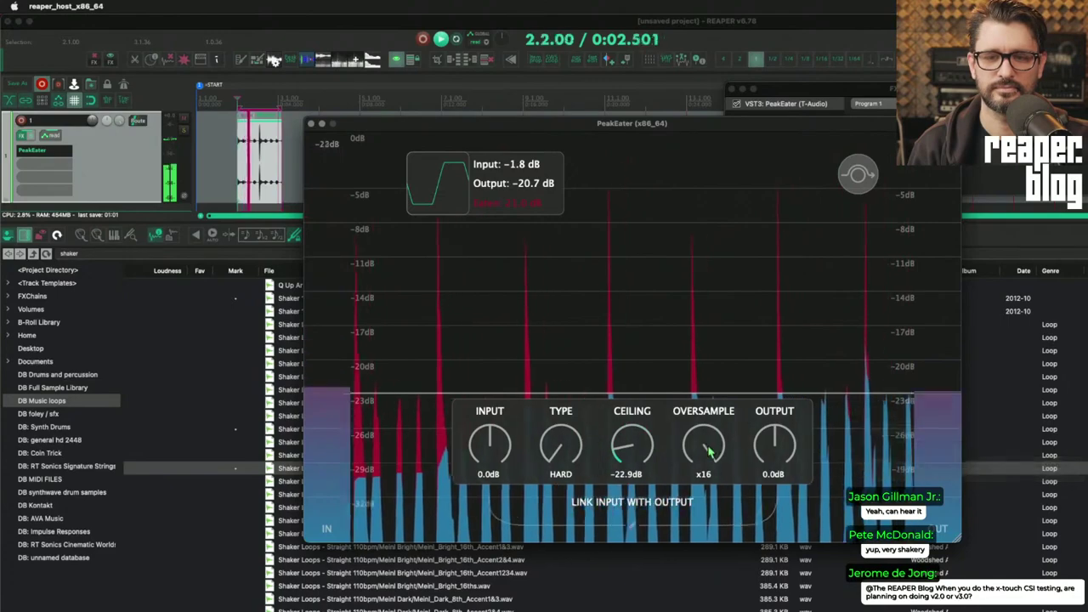
pyautogui.moveTo(711, 449); pyautogui.dragTo(717, 505)
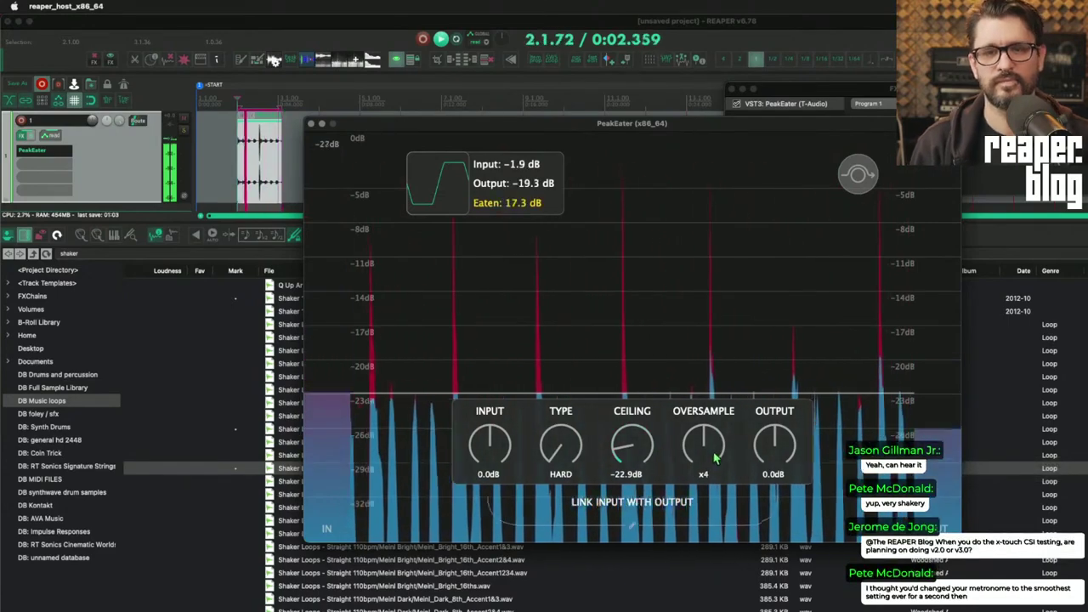
pyautogui.click(263, 43)
pyautogui.press('space')
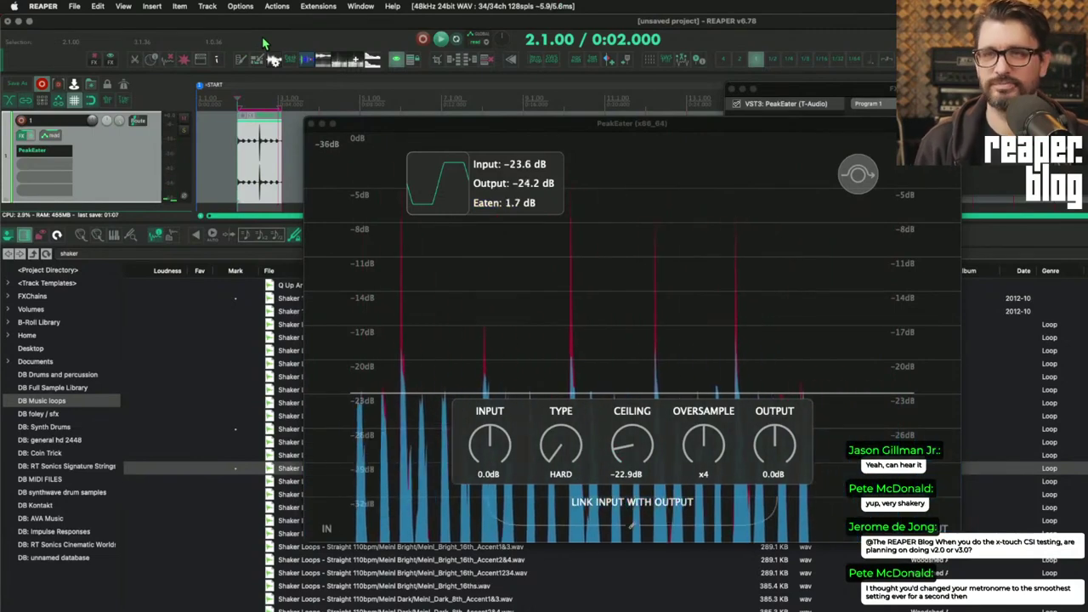
# Set PeakEater's ceiling to -20.1 dB and its clipping type to Arctangent
pyautogui.moveTo(630, 435)
pyautogui.mouseDown()
pyautogui.moveTo(628, 423)
pyautogui.moveTo(633, 434)
pyautogui.mouseUp()
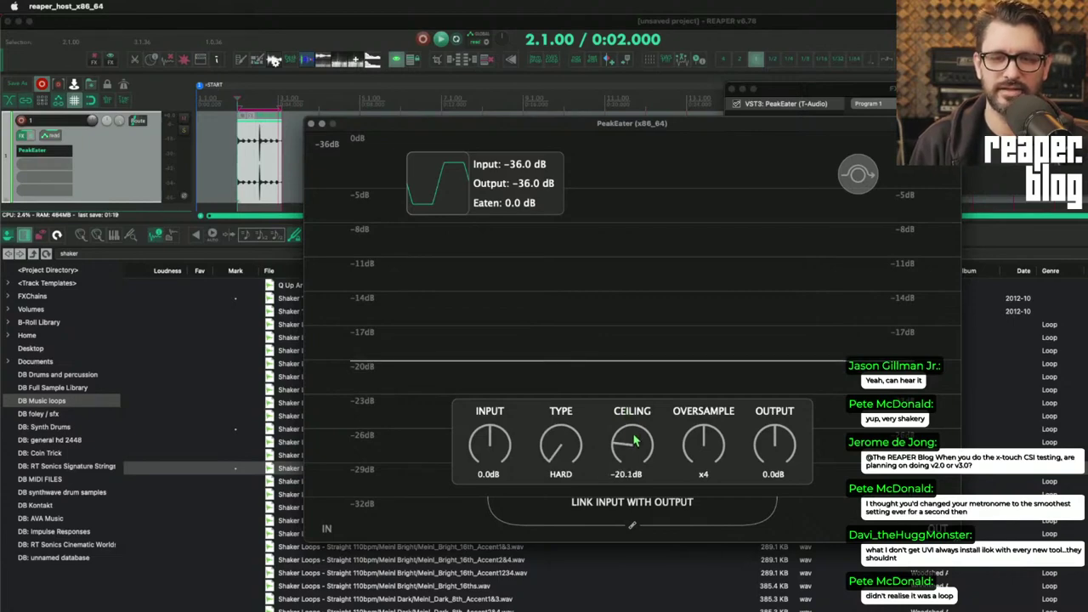
pyautogui.moveTo(593, 456); pyautogui.dragTo(585, 370)
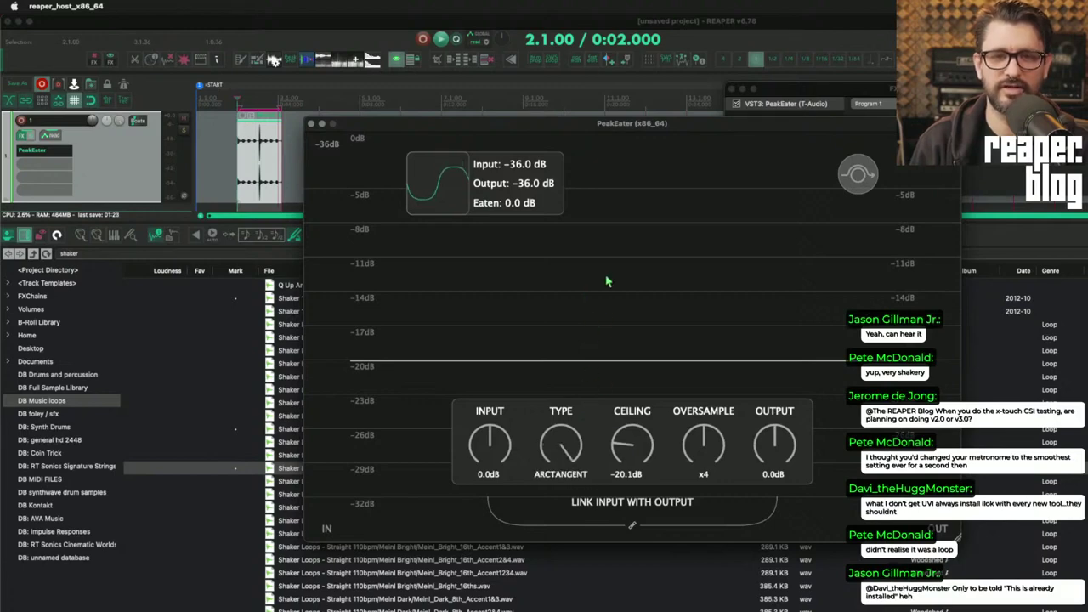
pyautogui.moveTo(593, 416); pyautogui.dragTo(585, 320)
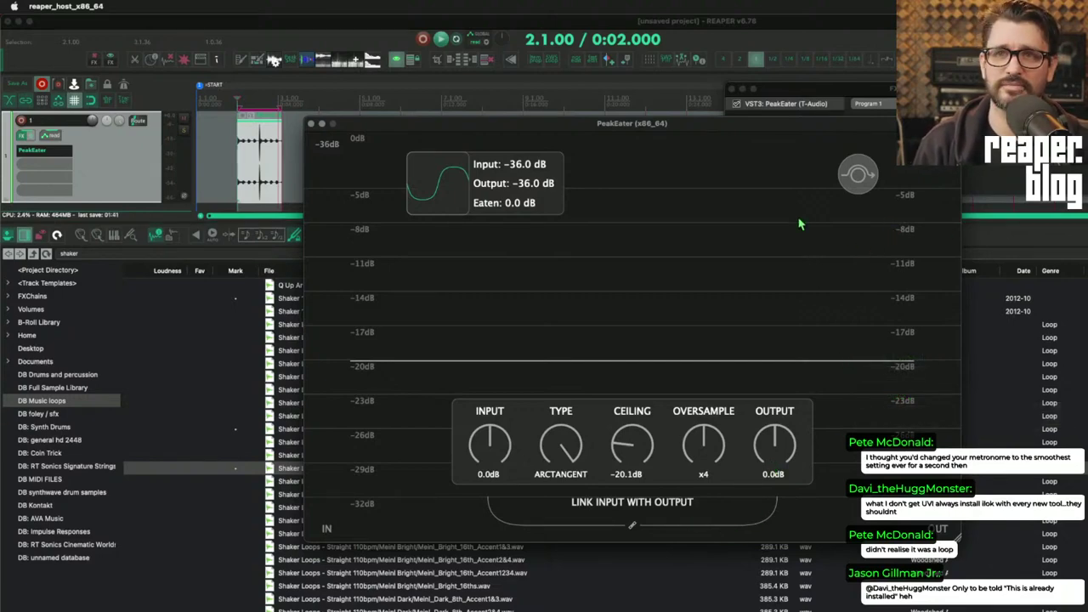
# Play the shaker loop, switch the clipping type to Hard for comparison, and set it to Cubic
pyautogui.press('space')
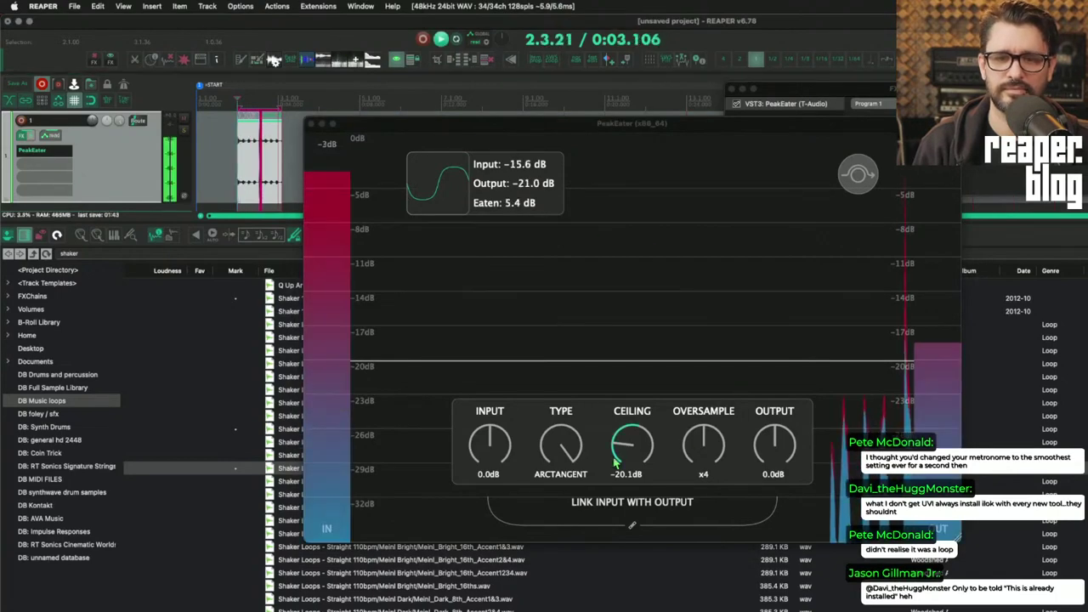
pyautogui.moveTo(569, 455); pyautogui.dragTo(591, 531)
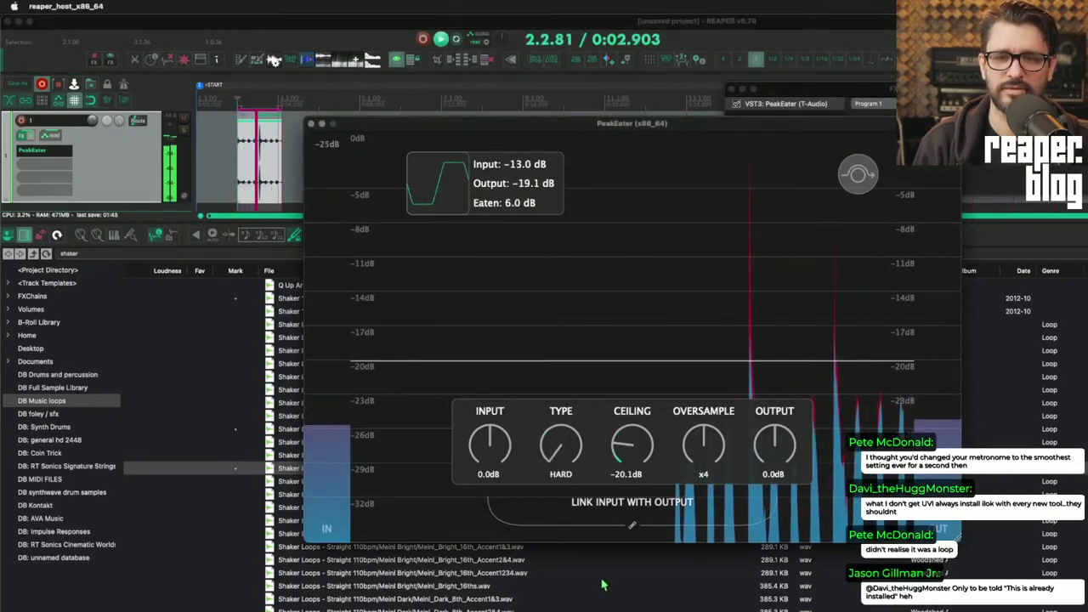
pyautogui.moveTo(602, 585); pyautogui.dragTo(630, 522)
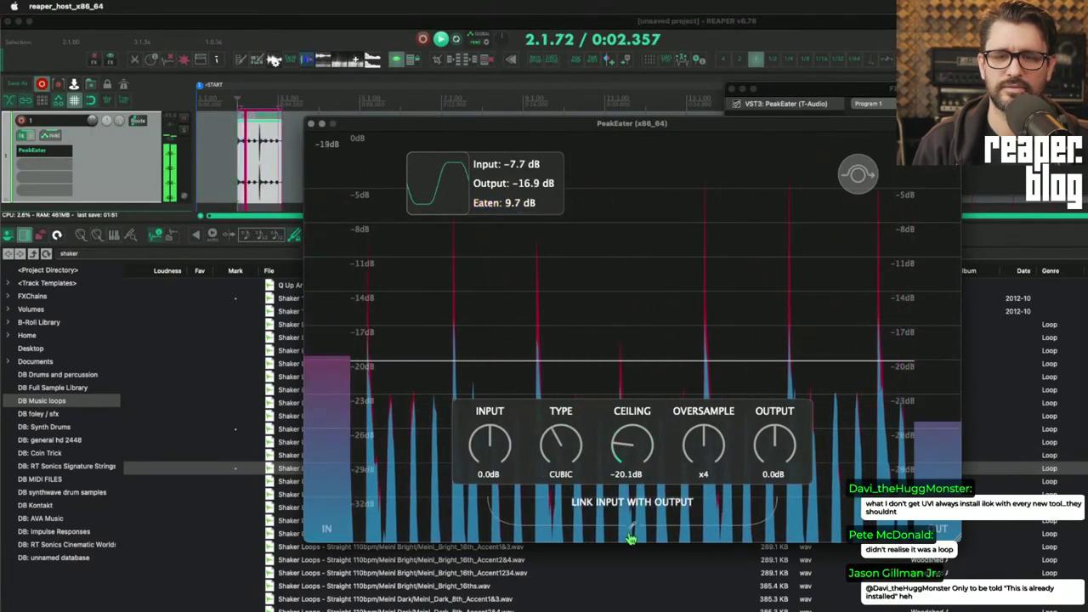
# Rearrange the PeakEater and track FX windows to expose the FX controls, and turn on delta solo for the plugin
pyautogui.moveTo(928, 123); pyautogui.dragTo(922, 189)
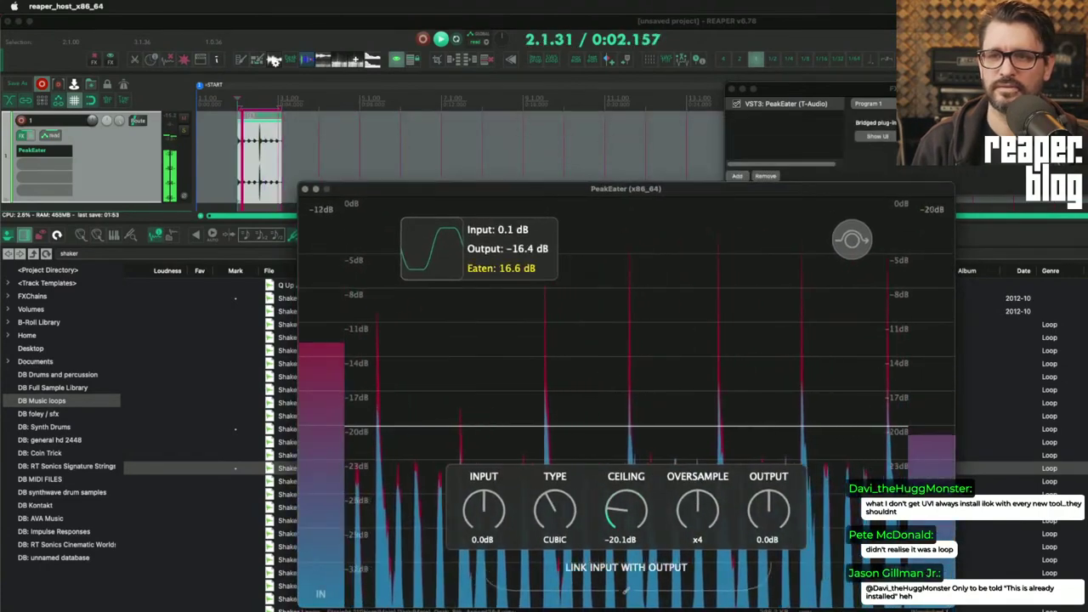
pyautogui.moveTo(1032, 91); pyautogui.dragTo(693, 77)
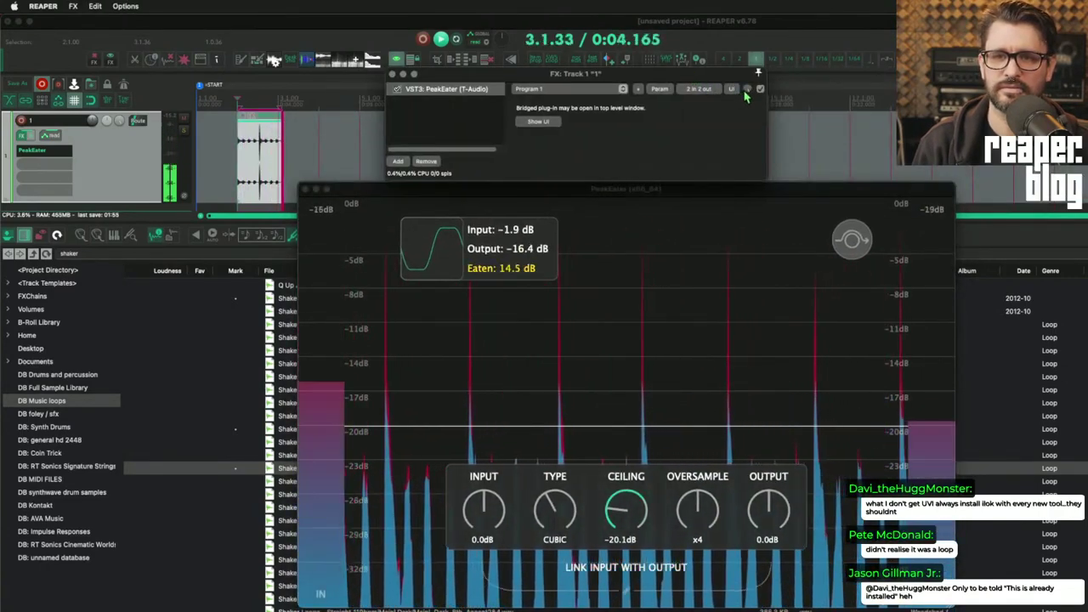
pyautogui.rightClick(745, 90)
pyautogui.click(704, 194)
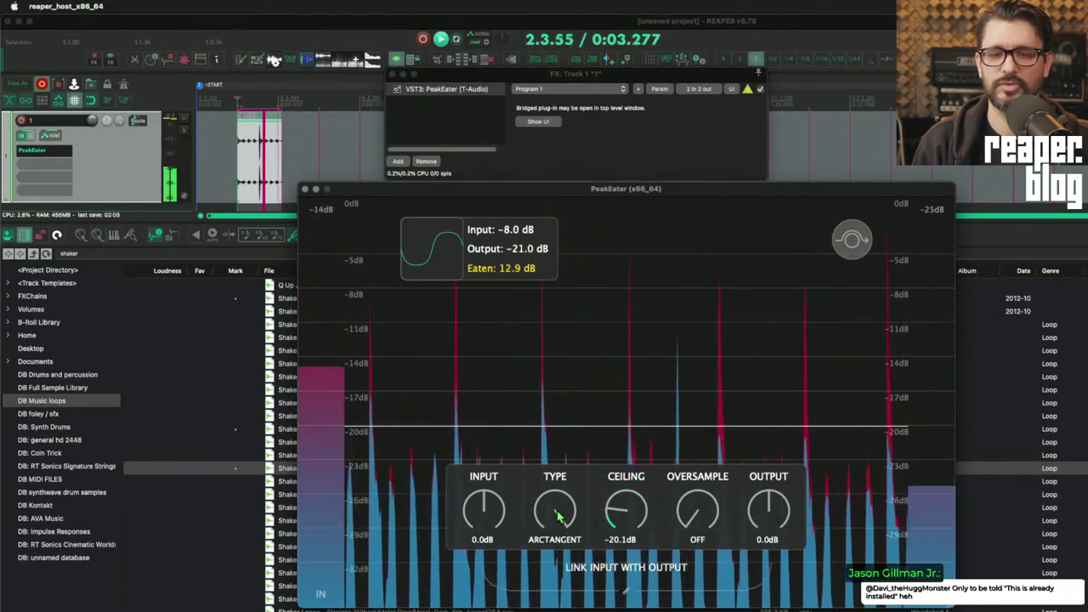
# Compare the Hard and Cubic clipping types in delta solo, return to Hard, and raise the ceiling to -6.1 dB
pyautogui.moveTo(559, 519); pyautogui.dragTo(559, 511)
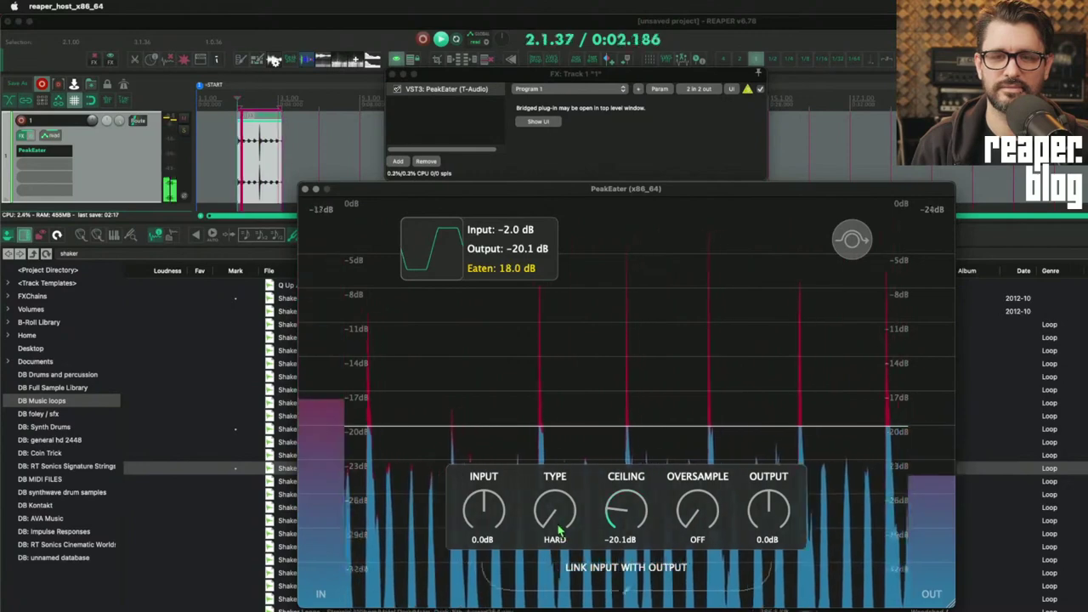
pyautogui.moveTo(554, 520); pyautogui.dragTo(558, 501)
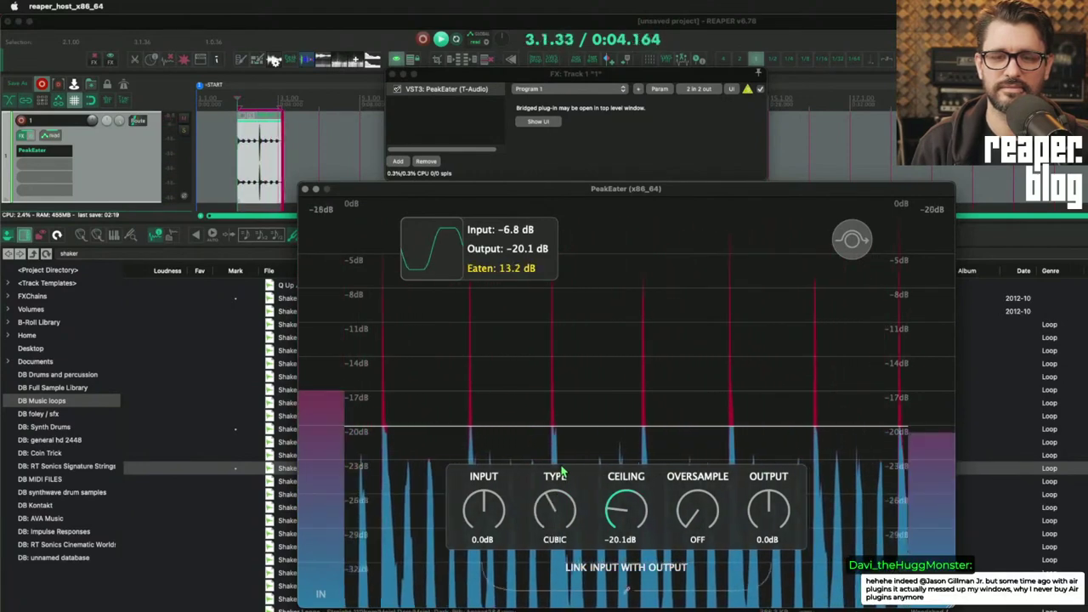
pyautogui.moveTo(571, 413); pyautogui.dragTo(598, 554)
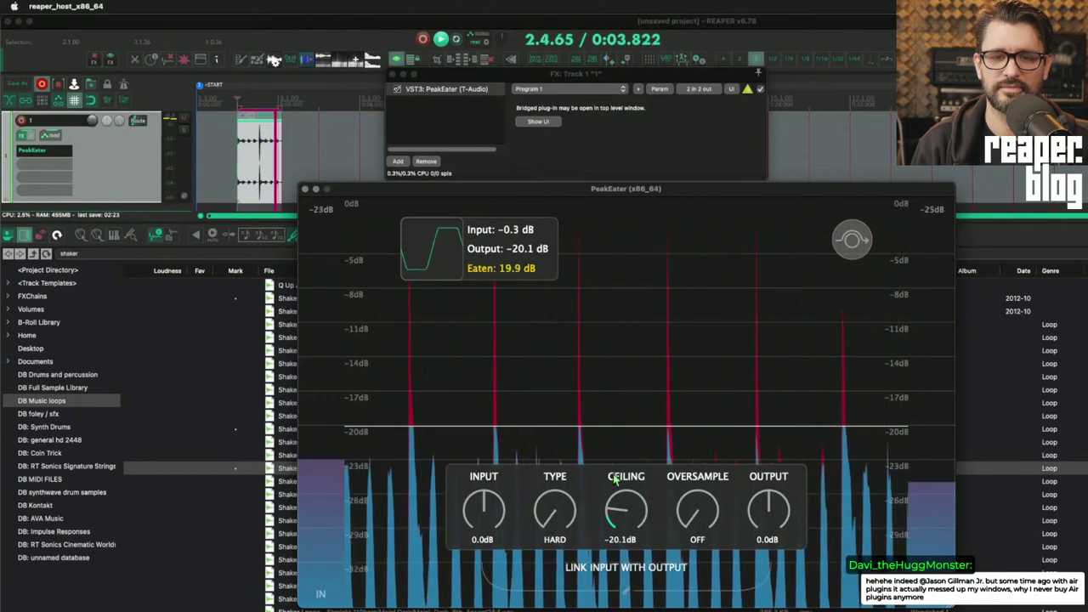
pyautogui.moveTo(622, 510); pyautogui.dragTo(637, 443)
# Reopen the PeakEater interface from the track FX window and reposition it below that window
pyautogui.click(720, 136)
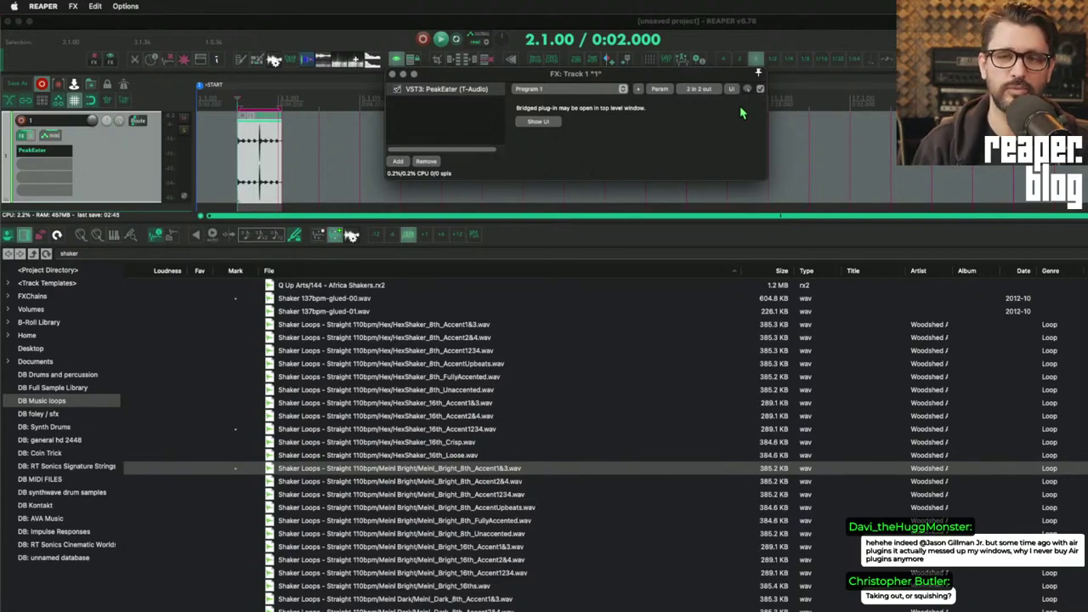
pyautogui.click(551, 123)
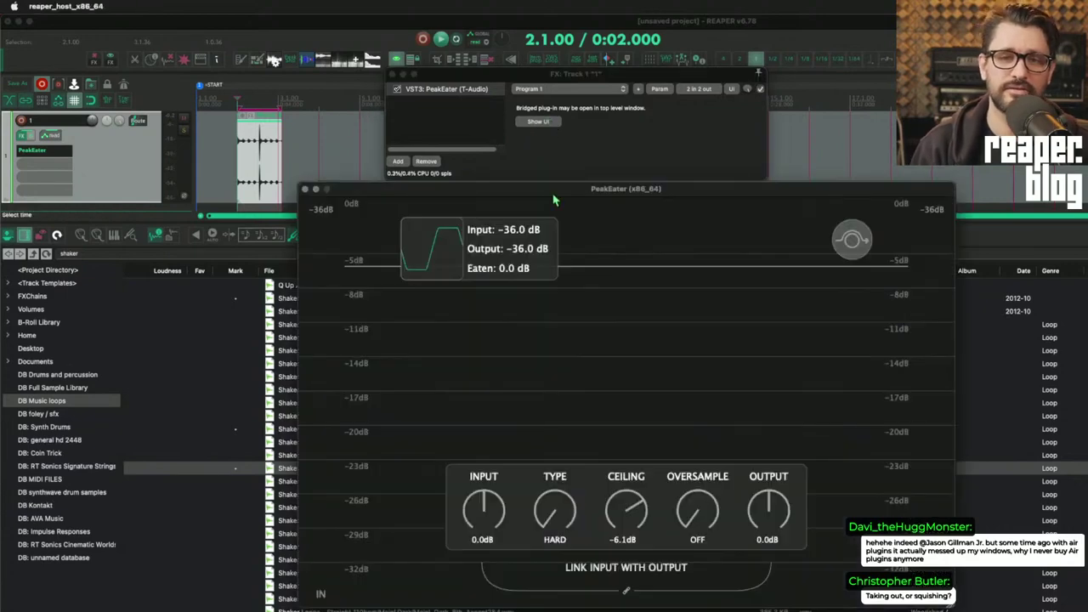
pyautogui.moveTo(556, 189); pyautogui.dragTo(515, 177)
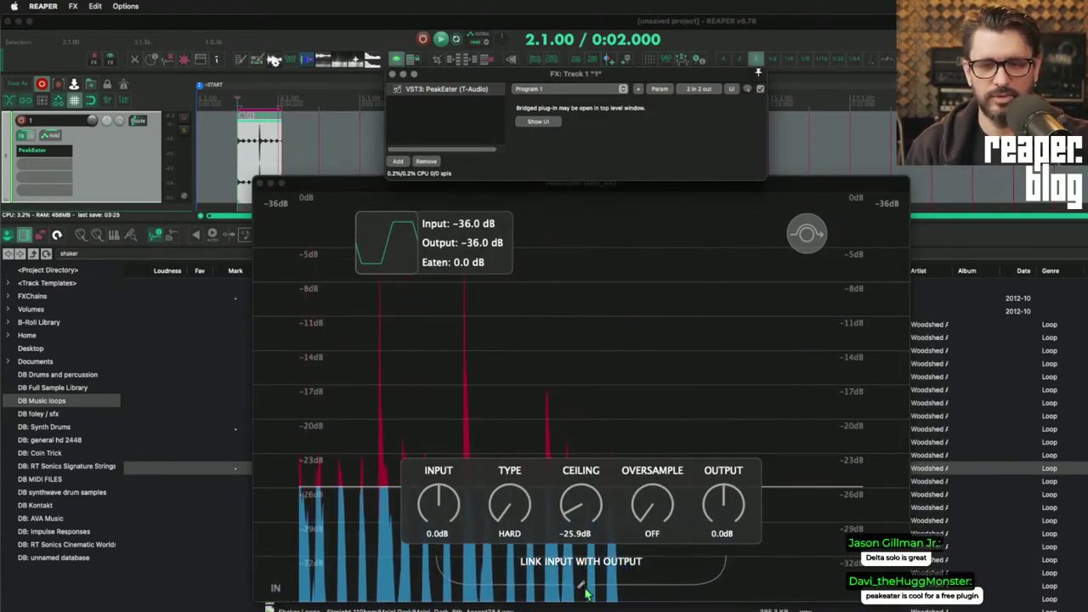
# Link PeakEater's input with its output and raise the input gain to 23.2 dB while the loop plays
pyautogui.click(585, 593)
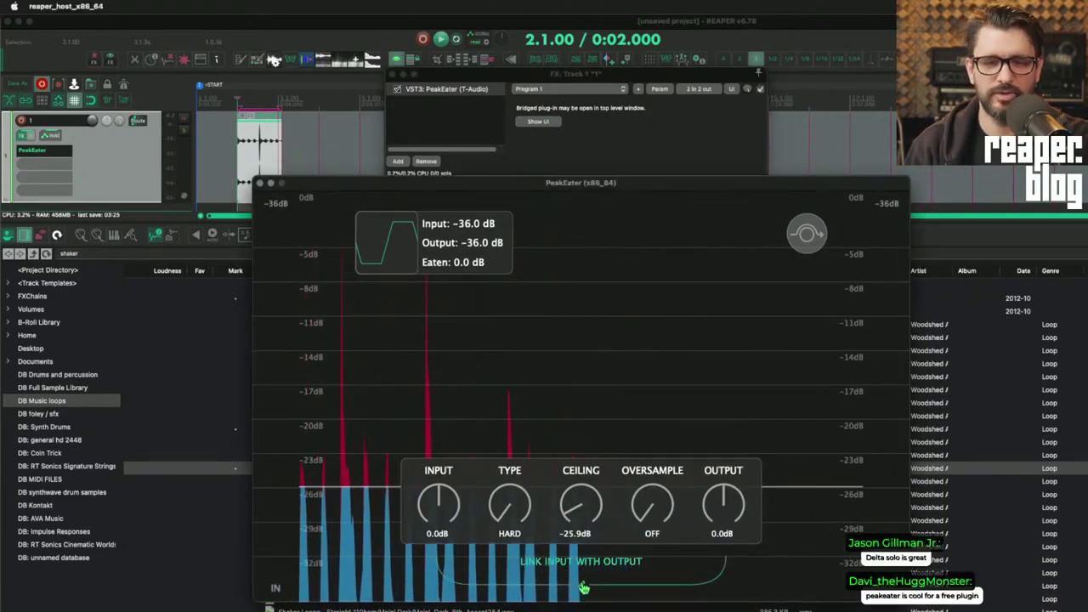
pyautogui.click(584, 591)
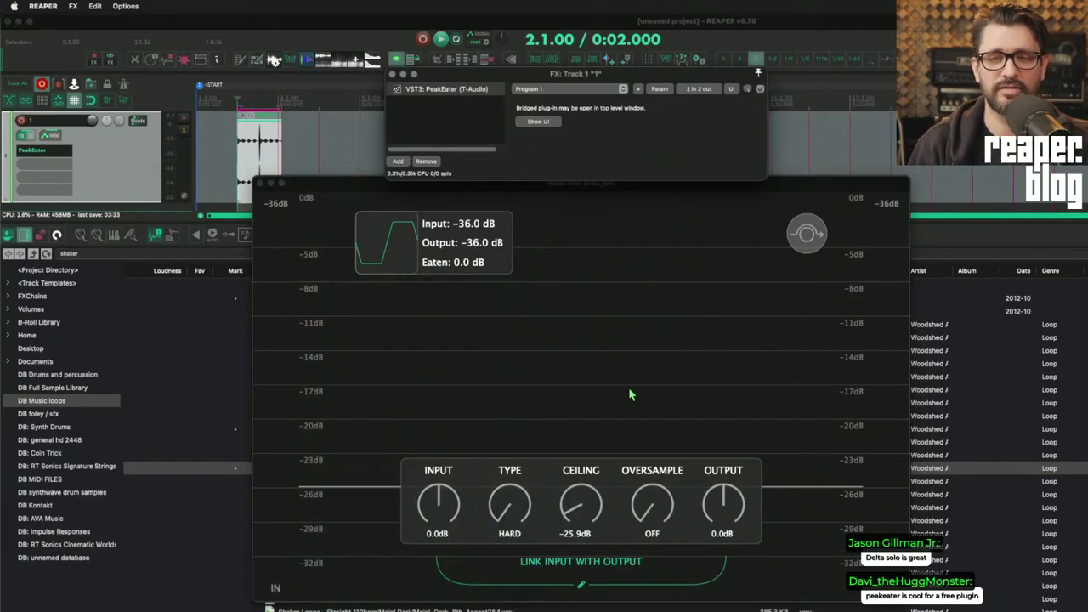
pyautogui.press('space')
pyautogui.click(439, 501)
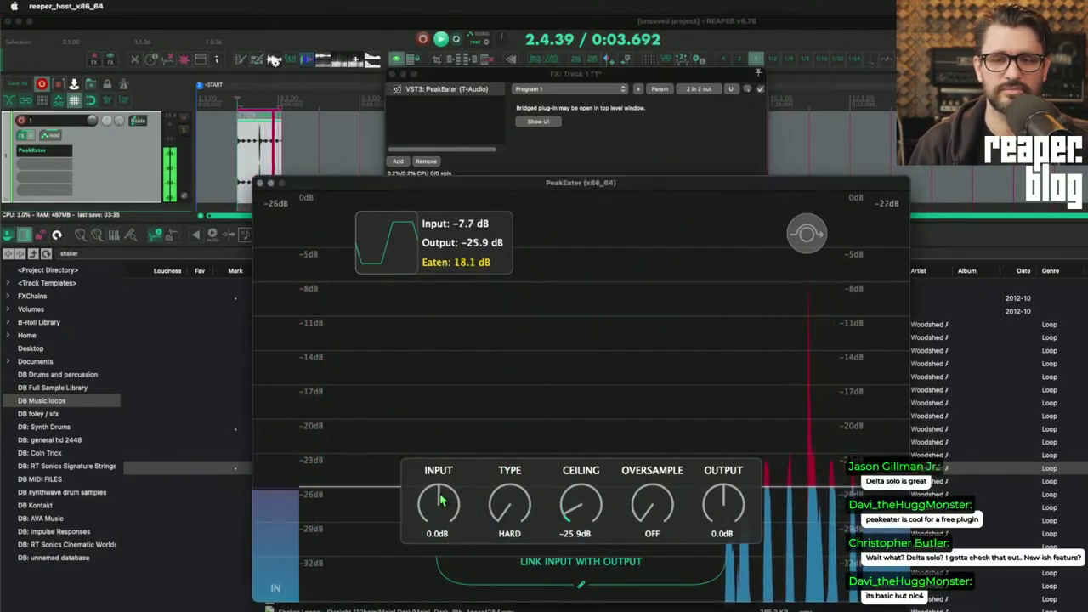
pyautogui.moveTo(439, 502); pyautogui.dragTo(445, 443)
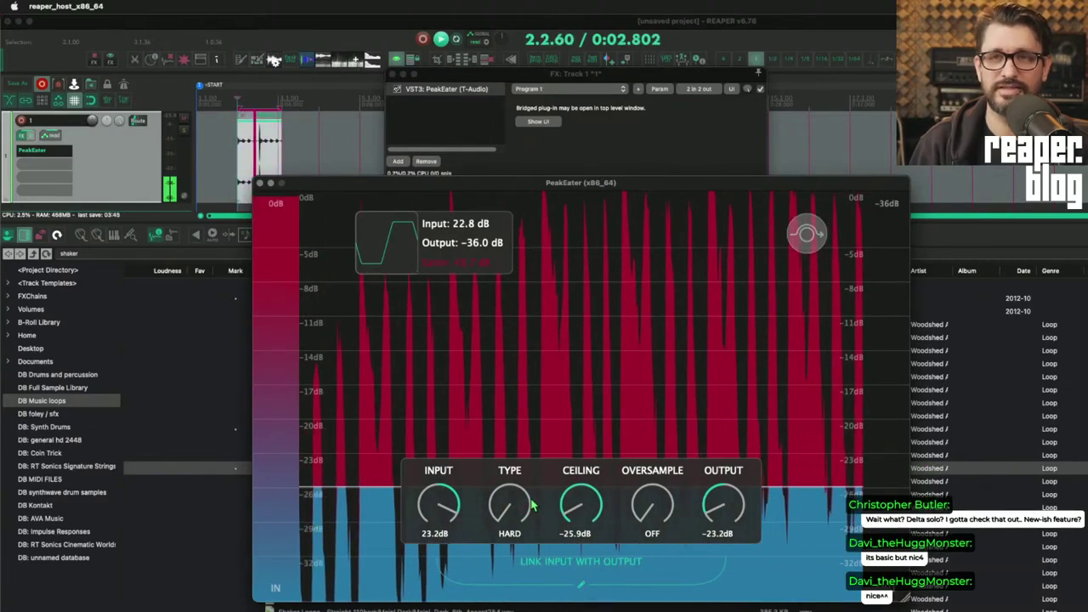
# Set the ceiling to -20.5 dB, try the Tangent clipping type and return the type to Hard
pyautogui.moveTo(581, 509); pyautogui.dragTo(582, 502)
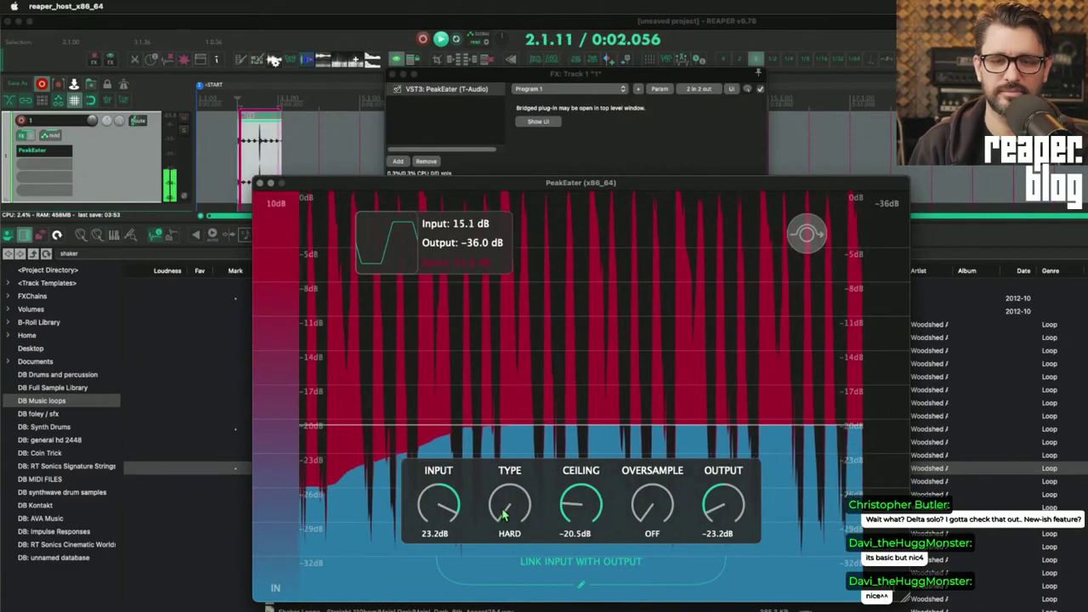
pyautogui.moveTo(504, 513); pyautogui.dragTo(541, 362)
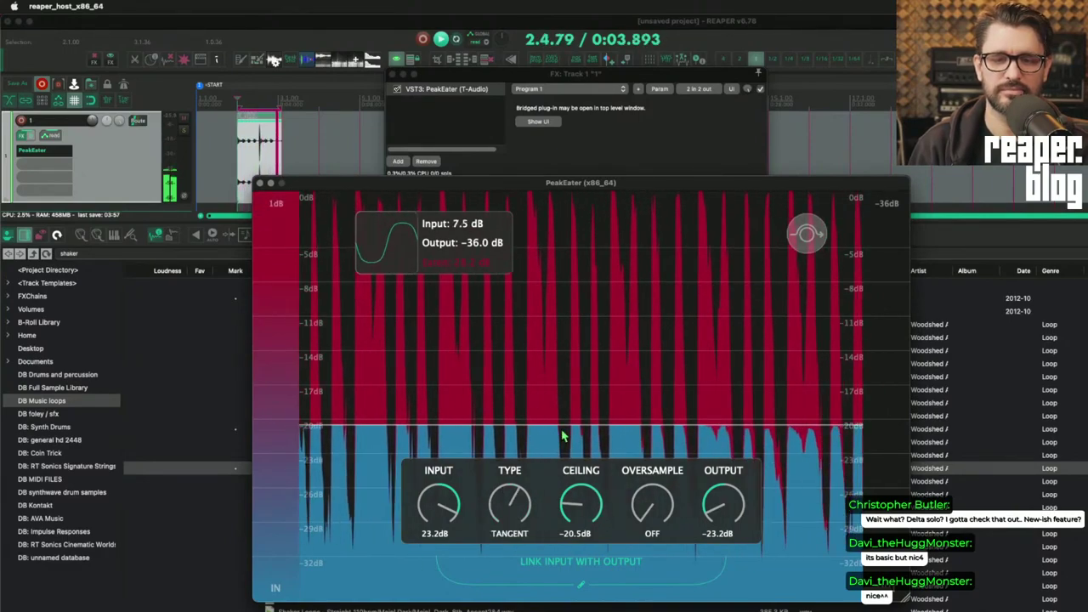
pyautogui.moveTo(562, 436); pyautogui.dragTo(572, 503)
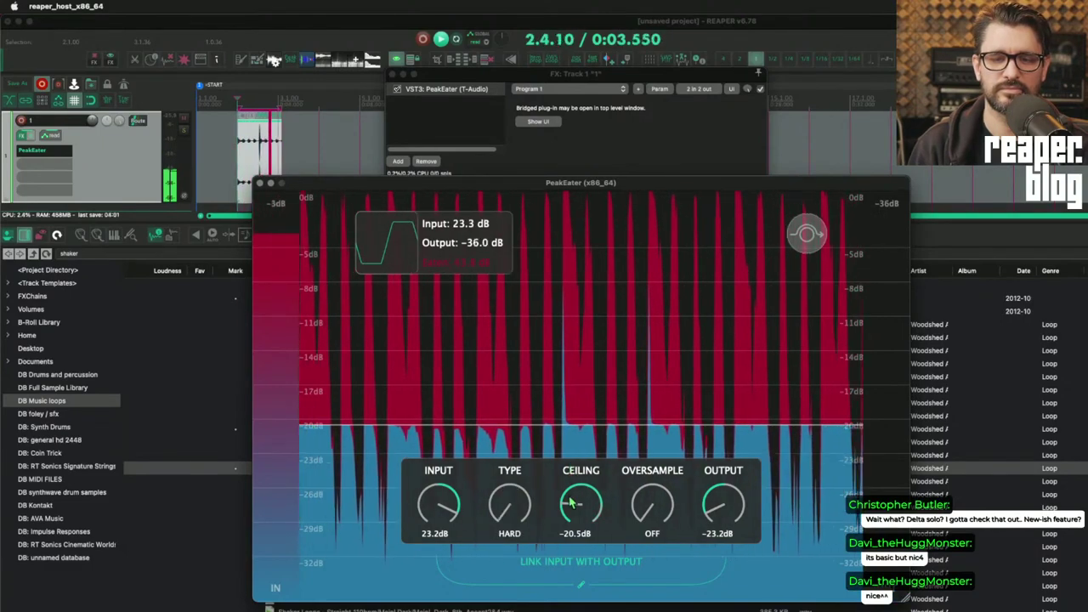
# Stop the loop and restart playback with delta solo on for PeakEater
pyautogui.click(629, 173)
pyautogui.press('space')
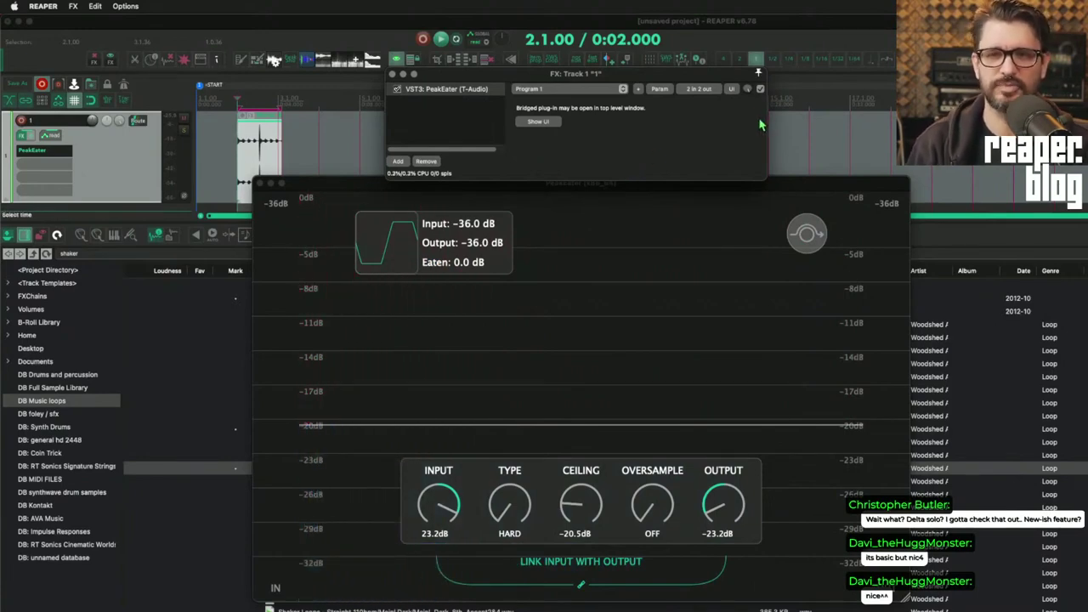
pyautogui.press('space')
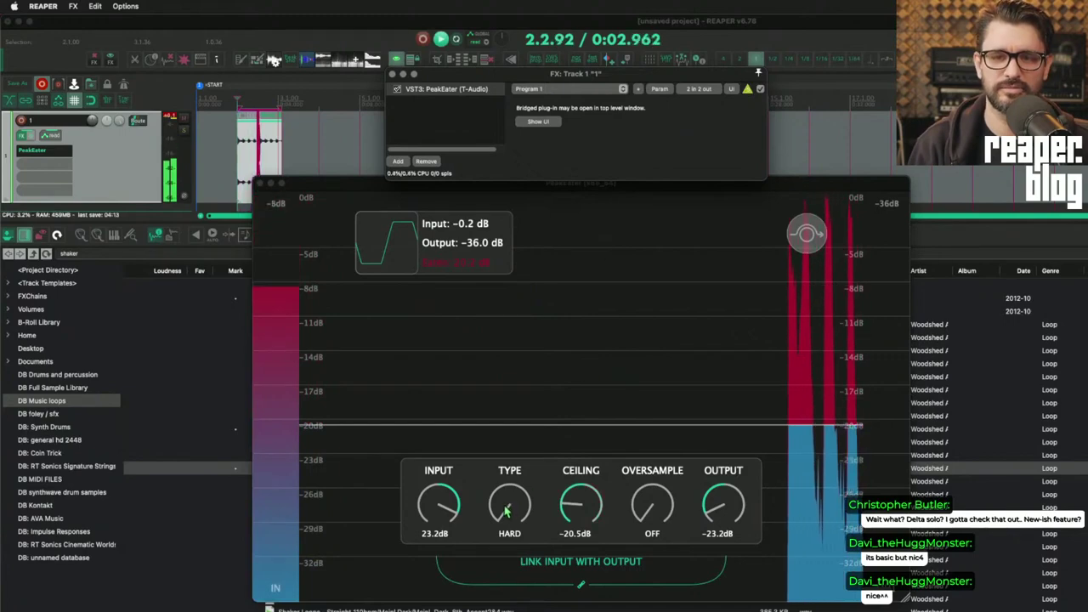
# Try the Arctangent and Quintic clipping types in PeakEater and return the type to Hard
pyautogui.moveTo(509, 505); pyautogui.dragTo(519, 408)
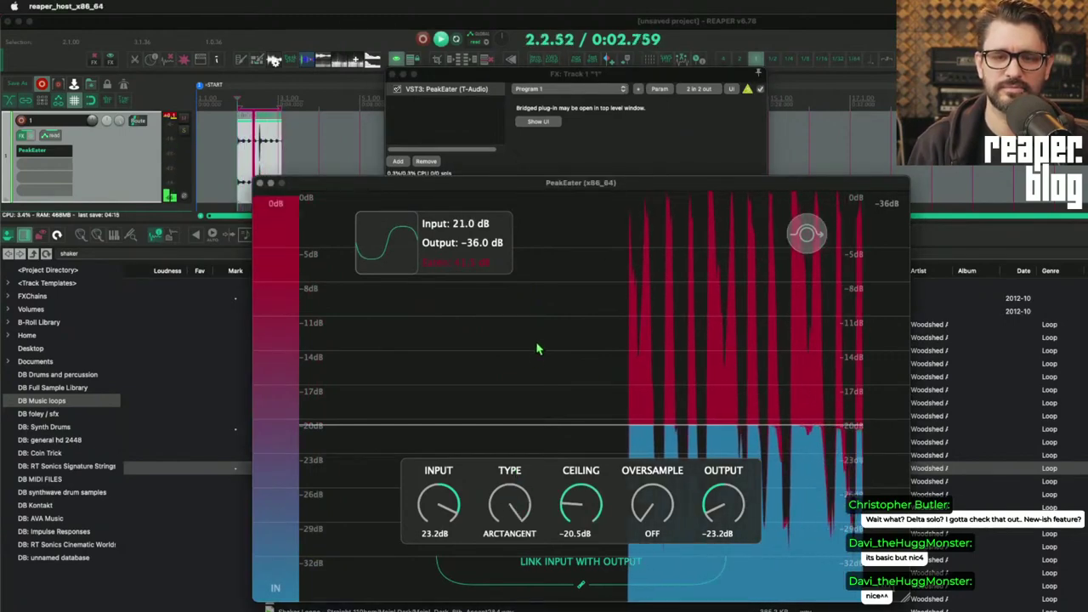
pyautogui.moveTo(537, 348); pyautogui.dragTo(544, 479)
pyautogui.click(690, 154)
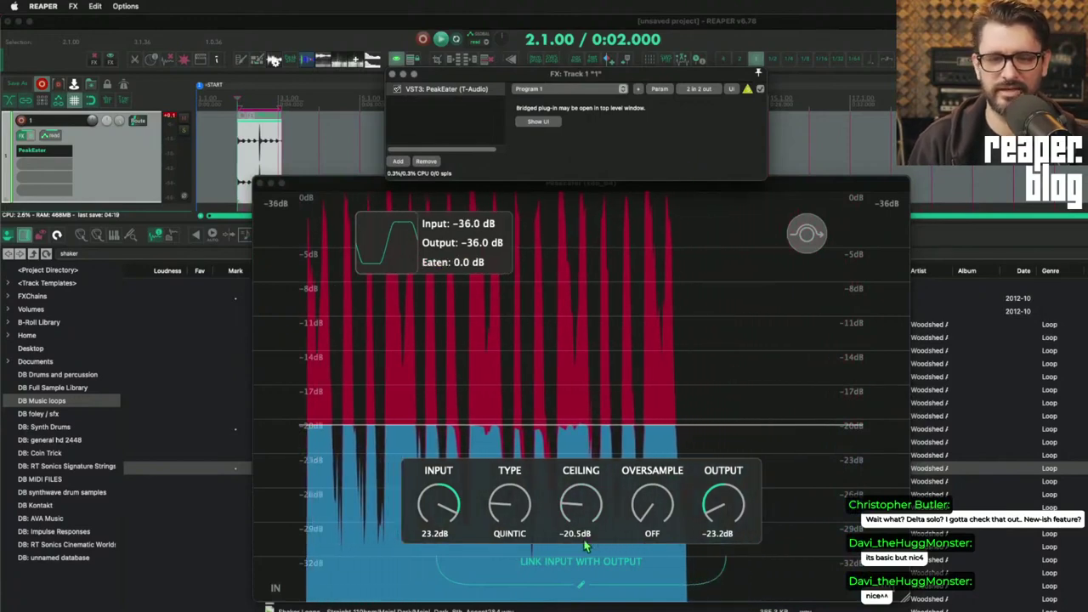
pyautogui.moveTo(505, 507); pyautogui.dragTo(532, 389)
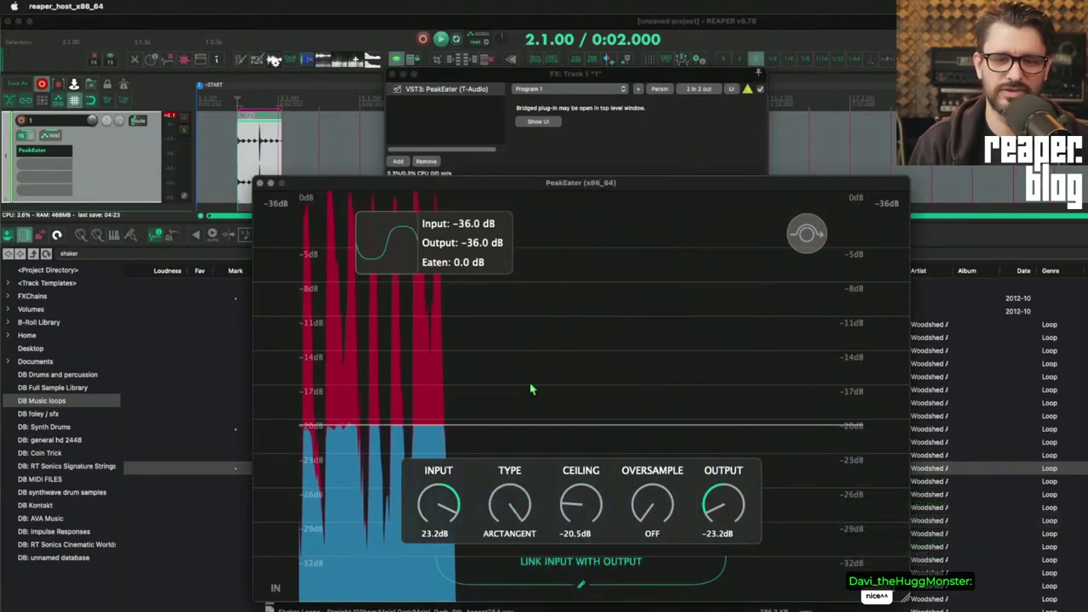
pyautogui.moveTo(514, 512); pyautogui.dragTo(541, 525)
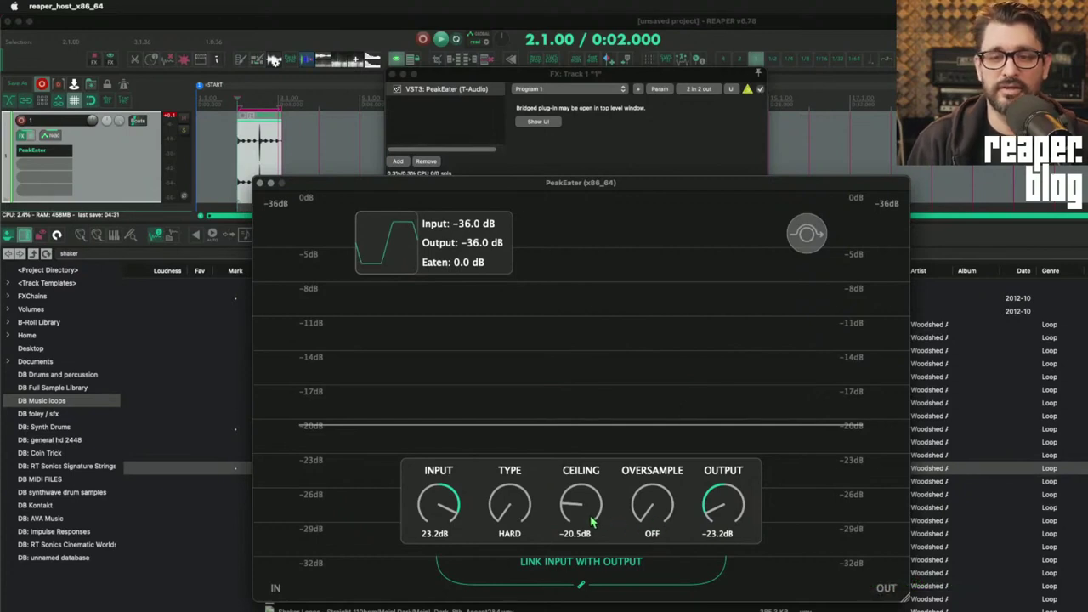
# Unlink PeakEater's input gain from its output gain
pyautogui.click(677, 74)
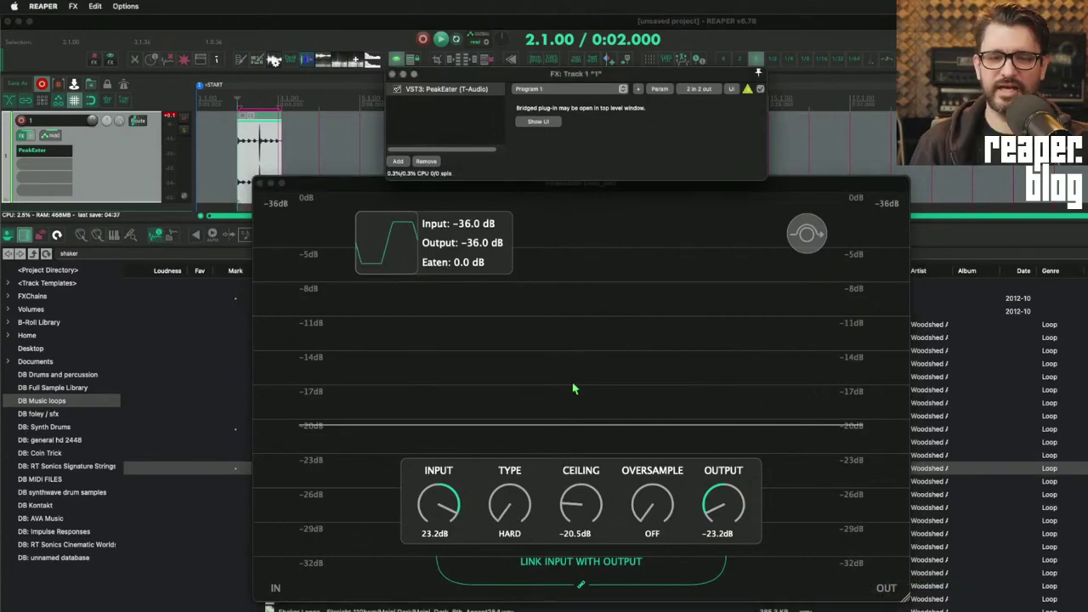
pyautogui.click(583, 585)
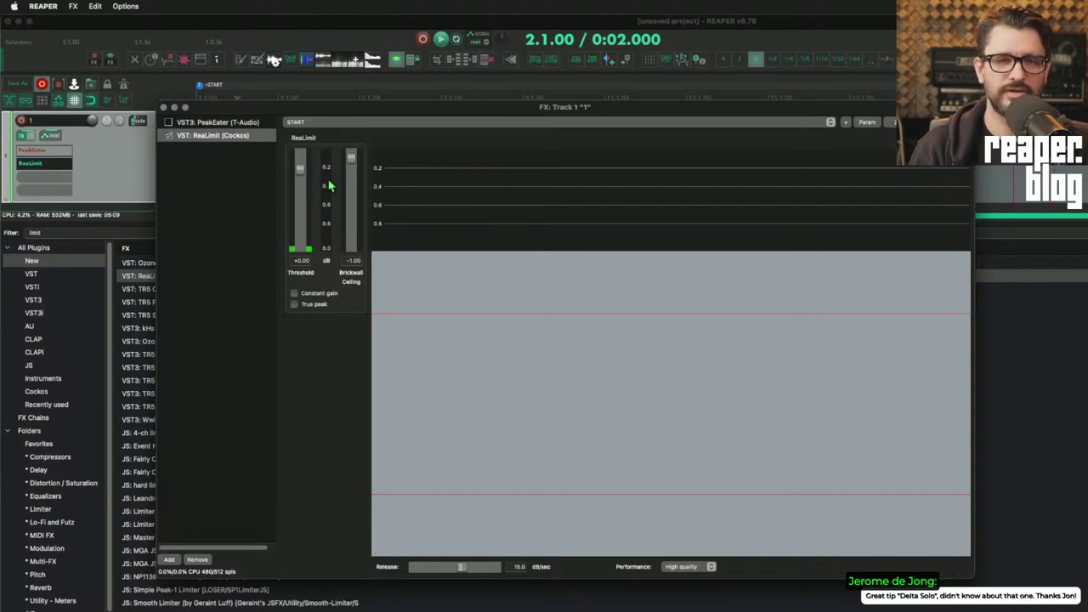
# Play the loop through ReaLimit, lower its brickwall ceiling to -17.70 dB and raise it to -4.90 dB
pyautogui.press('space')
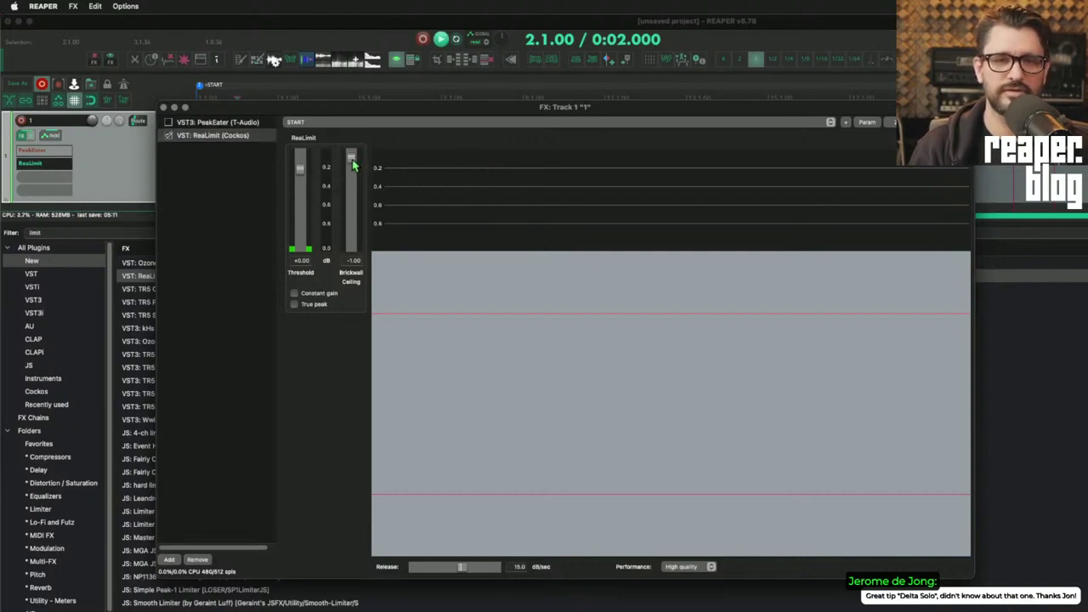
pyautogui.moveTo(353, 164); pyautogui.dragTo(367, 230)
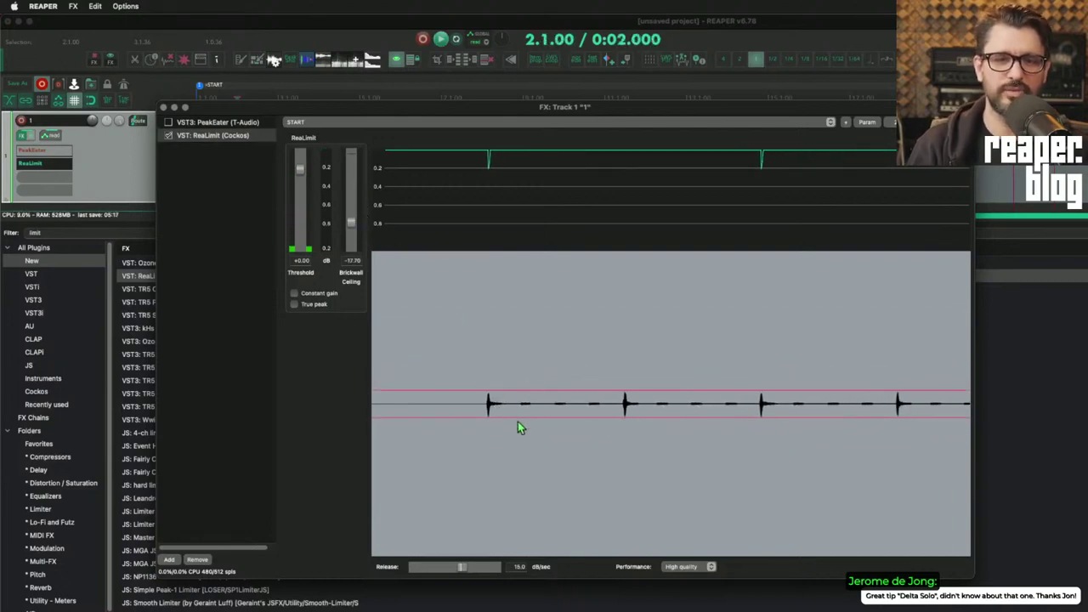
pyautogui.moveTo(349, 234); pyautogui.dragTo(375, 182)
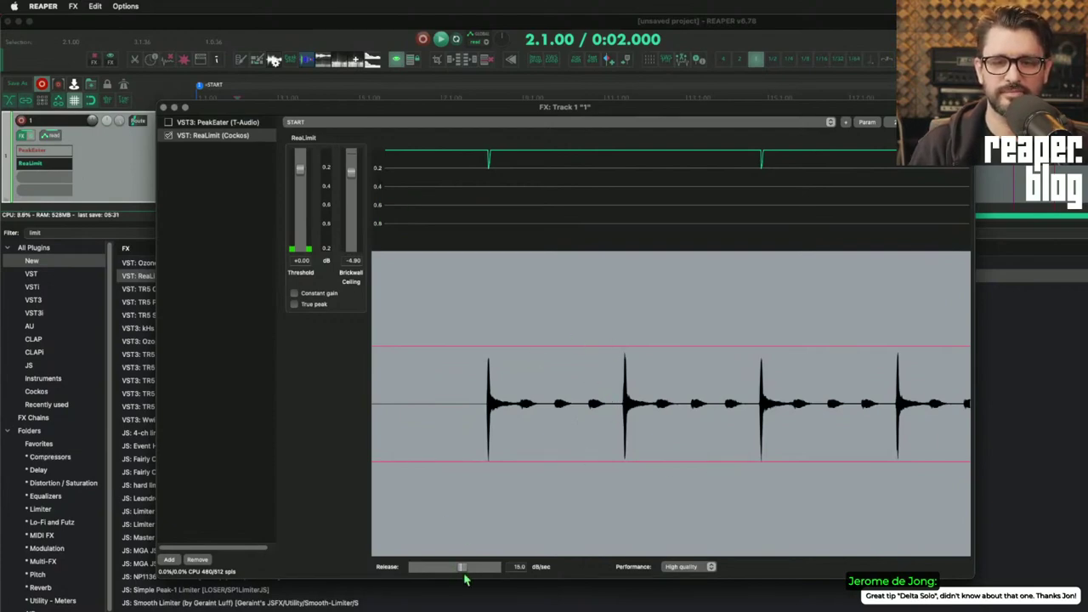
# Replay the loop, move ReaLimit's release to its minimum and lower the brickwall ceiling to -21.75 dB
pyautogui.press('space')
pyautogui.moveTo(351, 172); pyautogui.dragTo(357, 204)
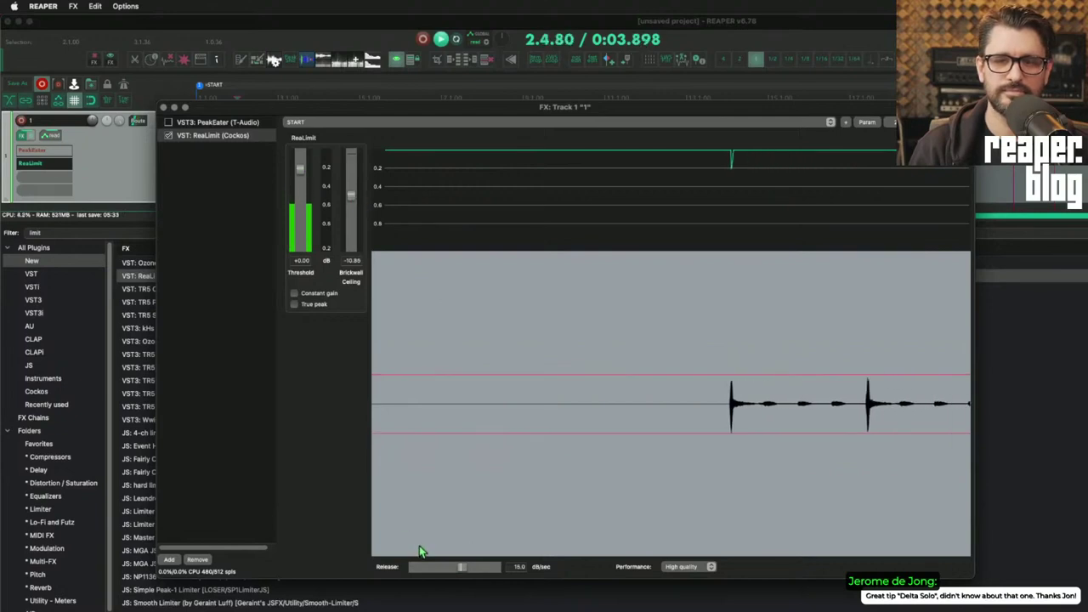
pyautogui.moveTo(463, 569); pyautogui.dragTo(342, 572)
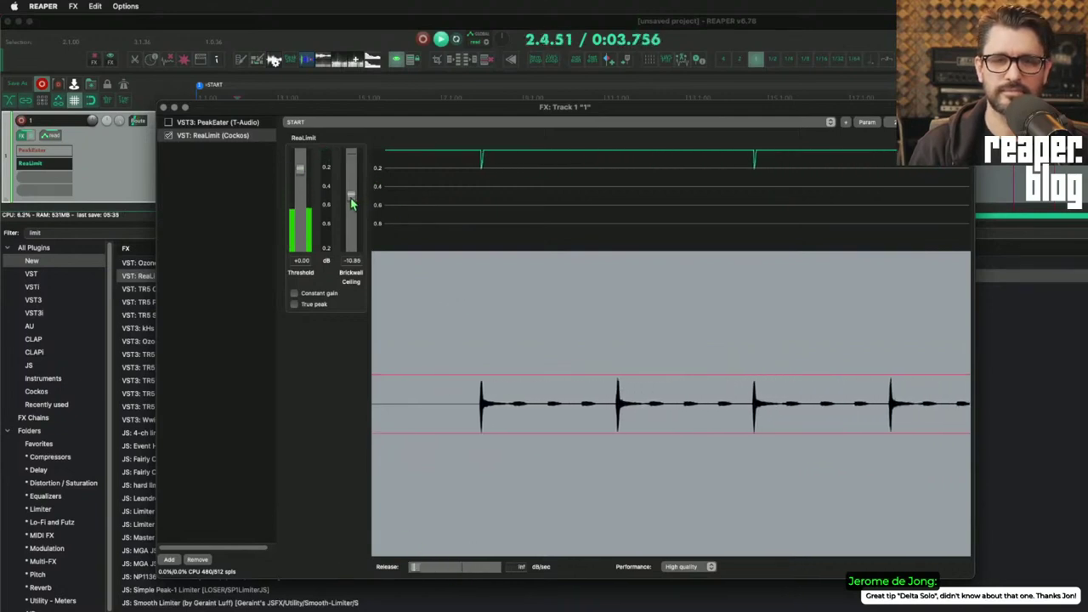
pyautogui.moveTo(351, 196); pyautogui.dragTo(364, 244)
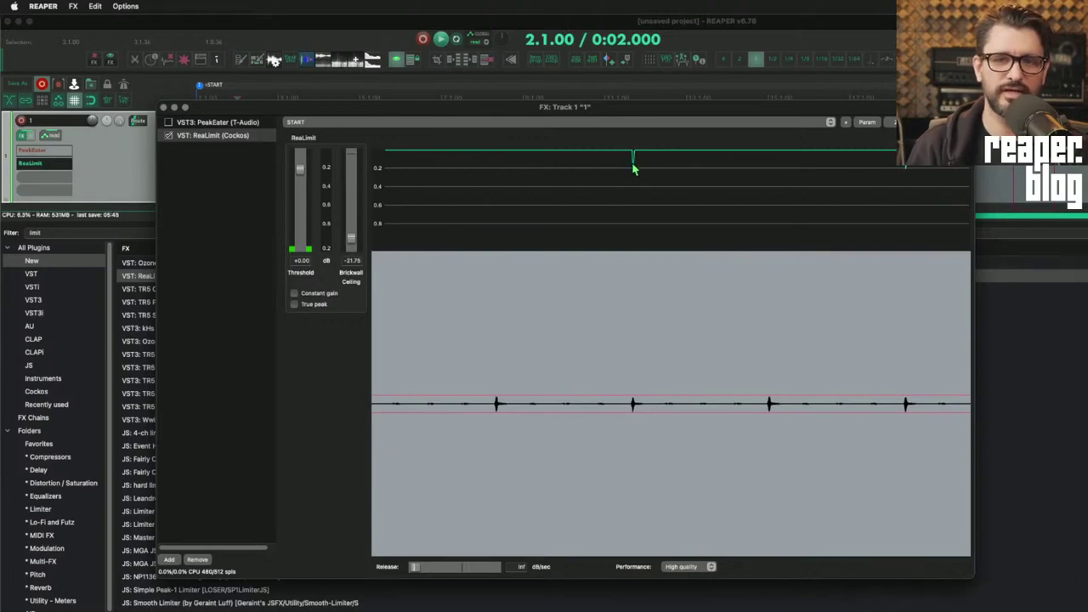
# Reset ReaLimit's ceiling and threshold, and set the brickwall ceiling to -5.65 dB and the threshold to -8.90 dB
pyautogui.doubleClick(352, 241)
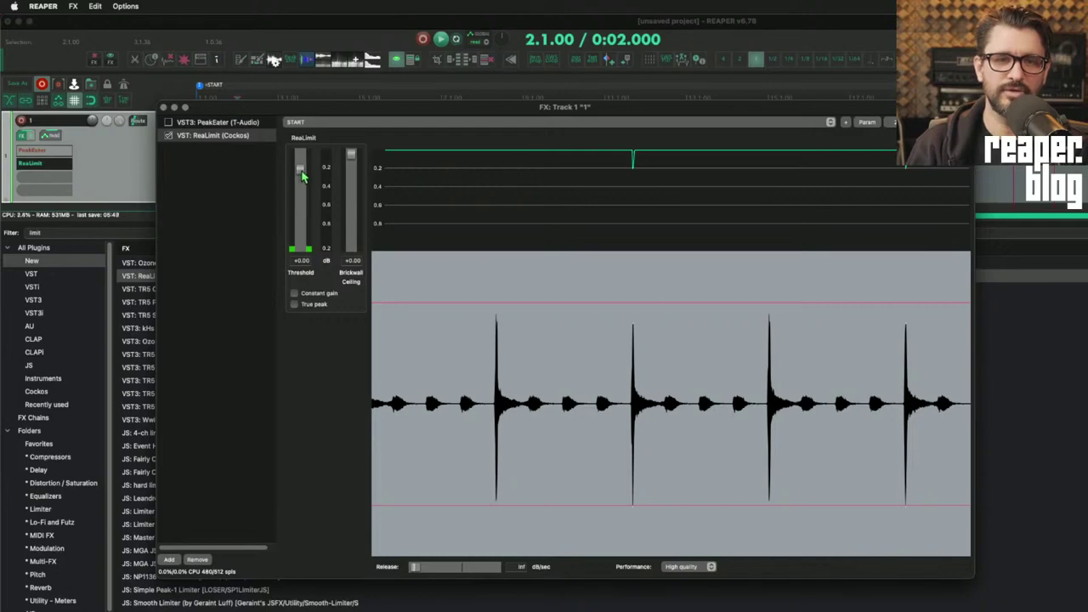
pyautogui.moveTo(302, 174); pyautogui.dragTo(306, 195)
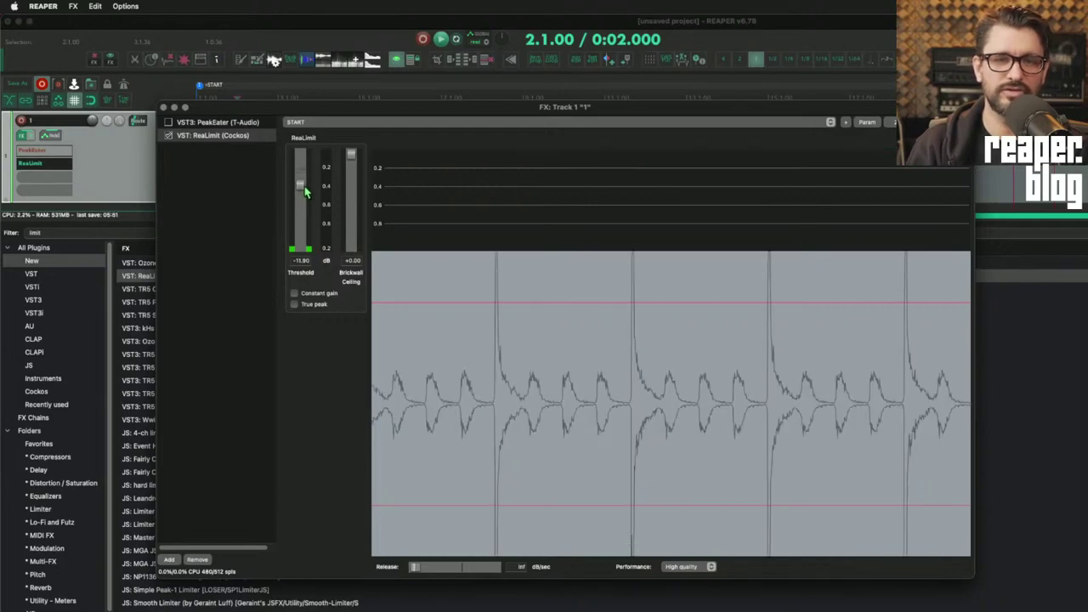
pyautogui.doubleClick(306, 195)
pyautogui.moveTo(351, 154); pyautogui.dragTo(307, 191)
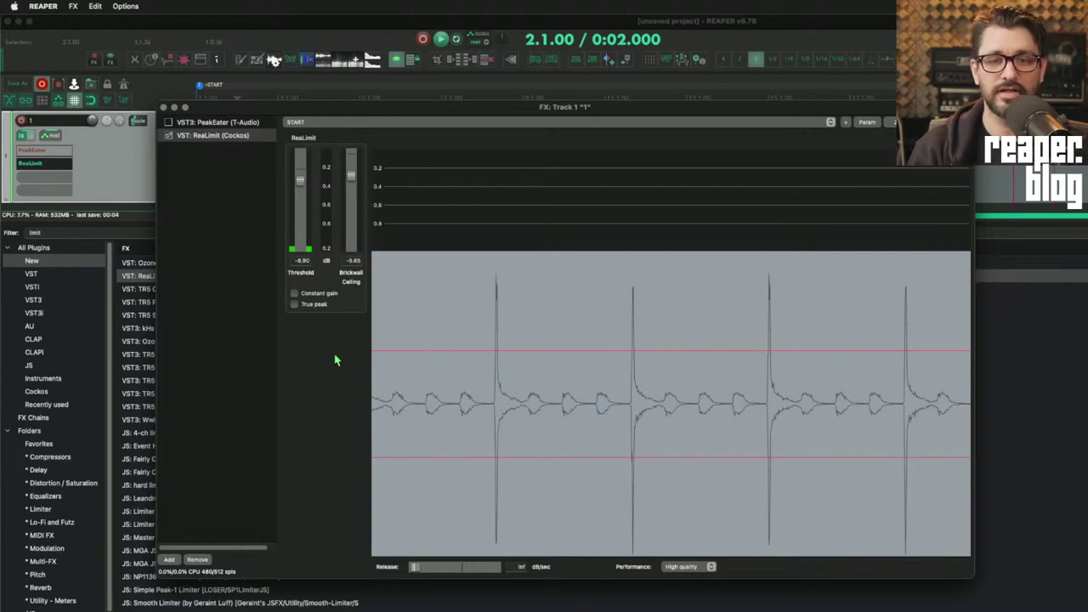
# Play the loop, lower ReaLimit's threshold to -9.40 dB and stop playback
pyautogui.press('space')
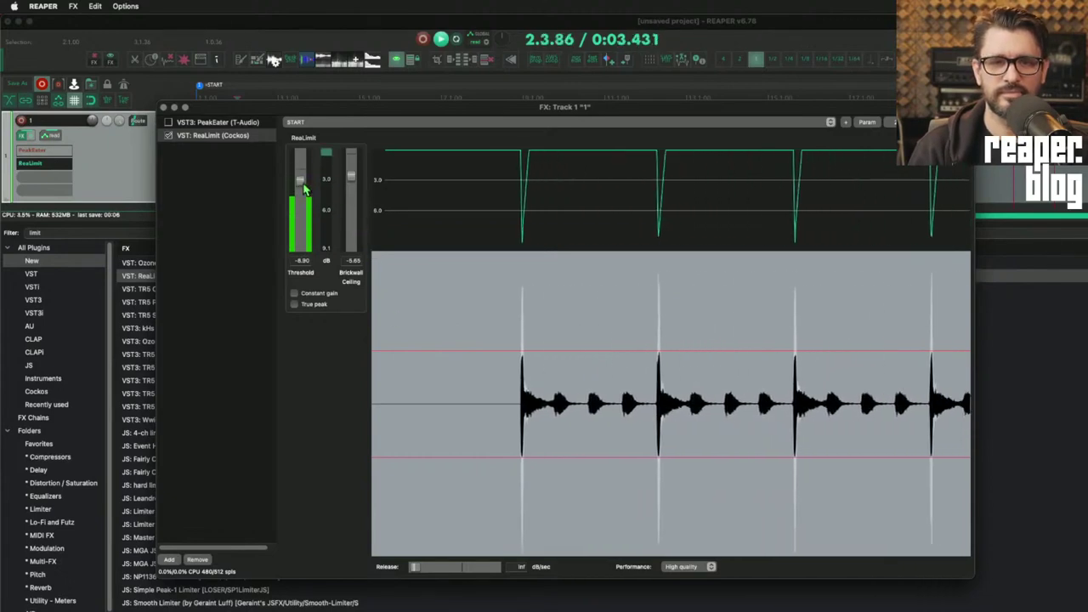
pyautogui.moveTo(300, 180)
pyautogui.mouseDown()
pyautogui.moveTo(308, 200)
pyautogui.moveTo(318, 191)
pyautogui.mouseUp()
pyautogui.press('space')
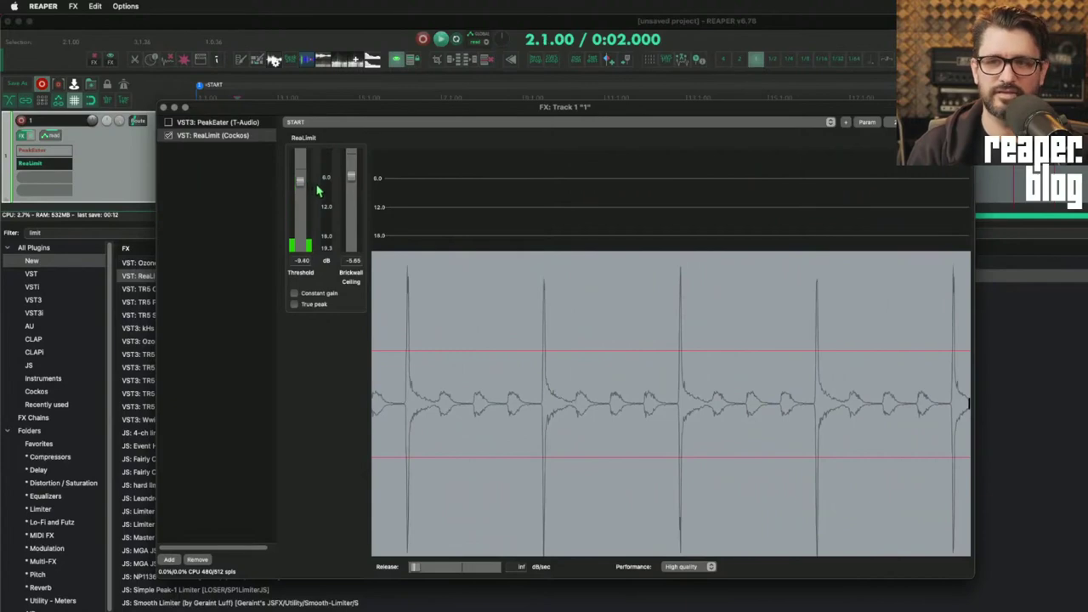
# Switch back to PeakEater with ReaLimit bypassed, and reposition and enlarge the PeakEater interface
pyautogui.click(218, 121)
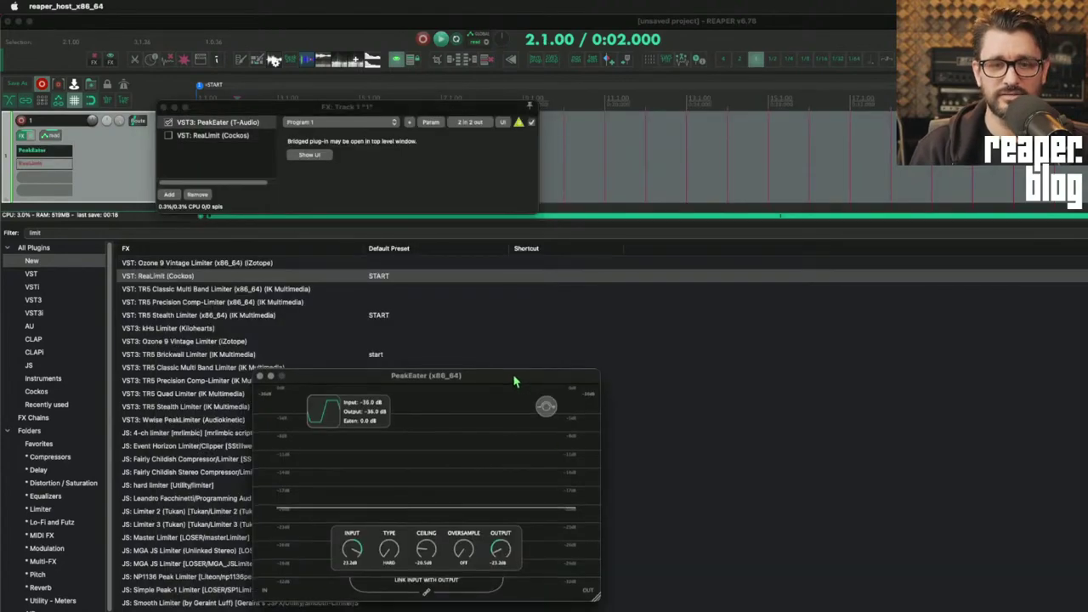
pyautogui.moveTo(504, 365); pyautogui.dragTo(682, 226)
pyautogui.click(142, 152)
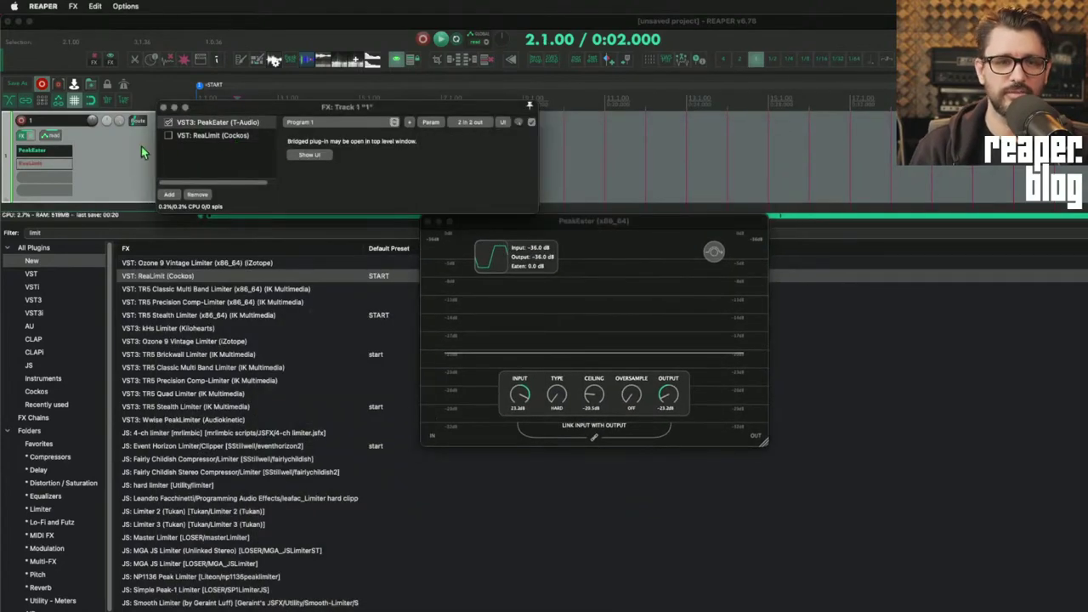
pyautogui.click(168, 122)
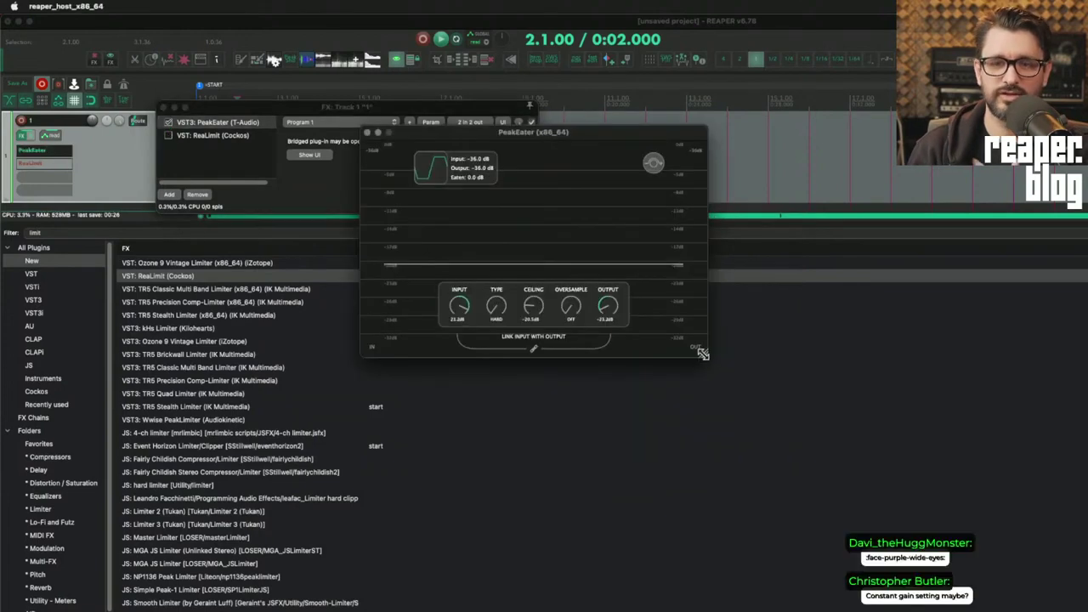
pyautogui.moveTo(702, 353); pyautogui.dragTo(834, 471)
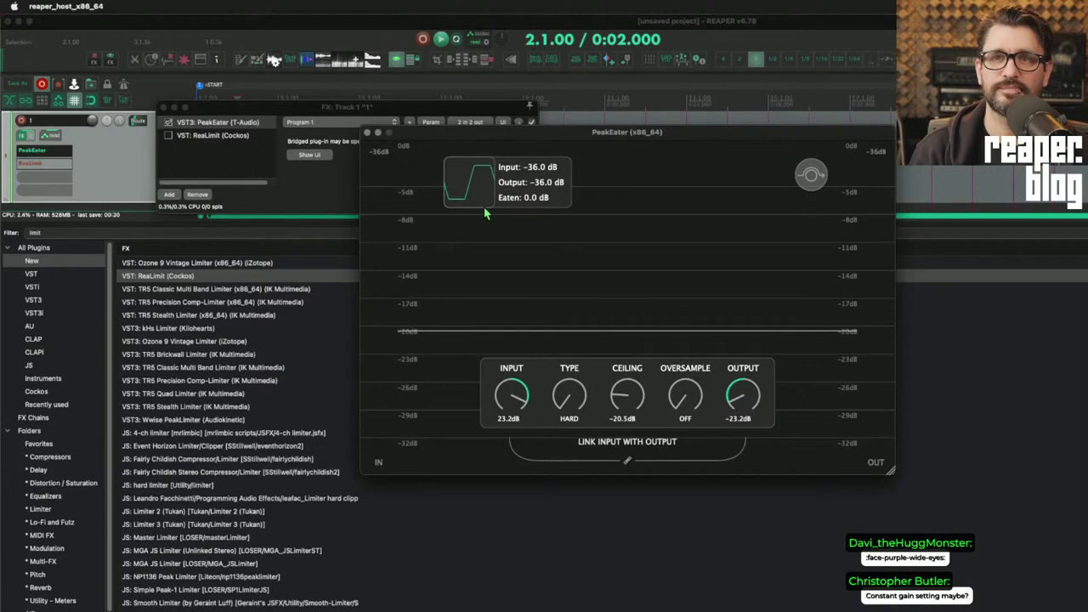
# Try a -18.50 dB threshold in ReaLimit, reset the threshold to 0 dB and close the track's FX window
pyautogui.click(212, 135)
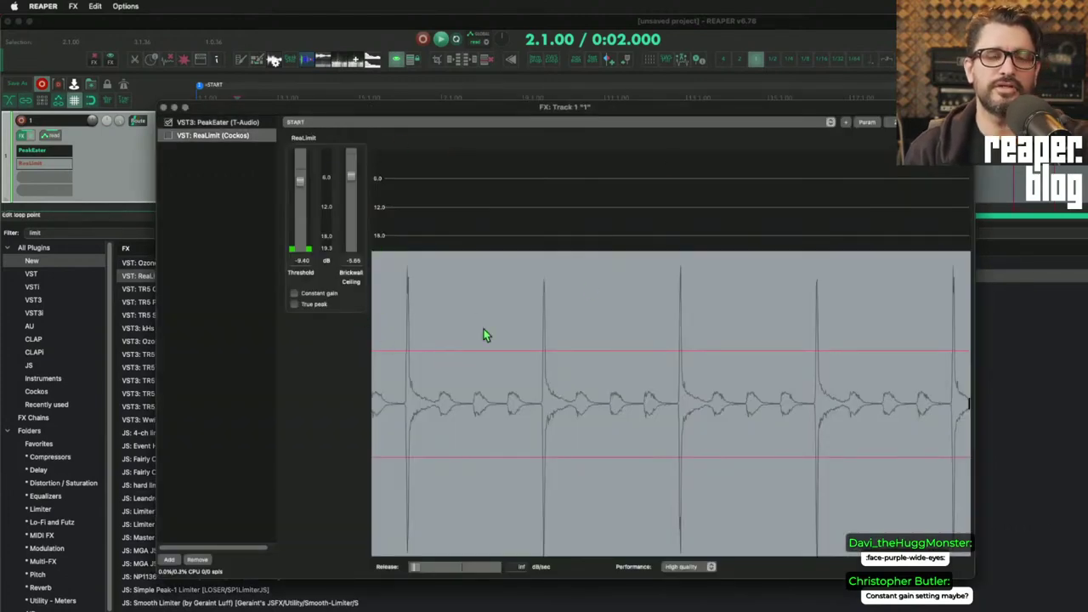
pyautogui.moveTo(300, 189)
pyautogui.mouseDown()
pyautogui.moveTo(306, 217)
pyautogui.moveTo(307, 200)
pyautogui.mouseUp()
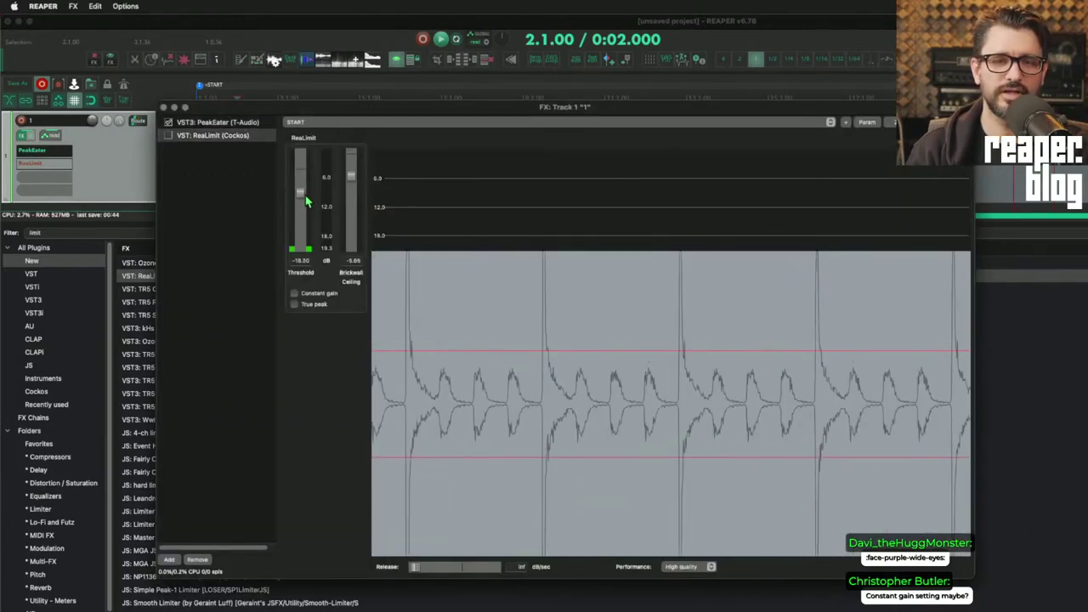
pyautogui.doubleClick(307, 200)
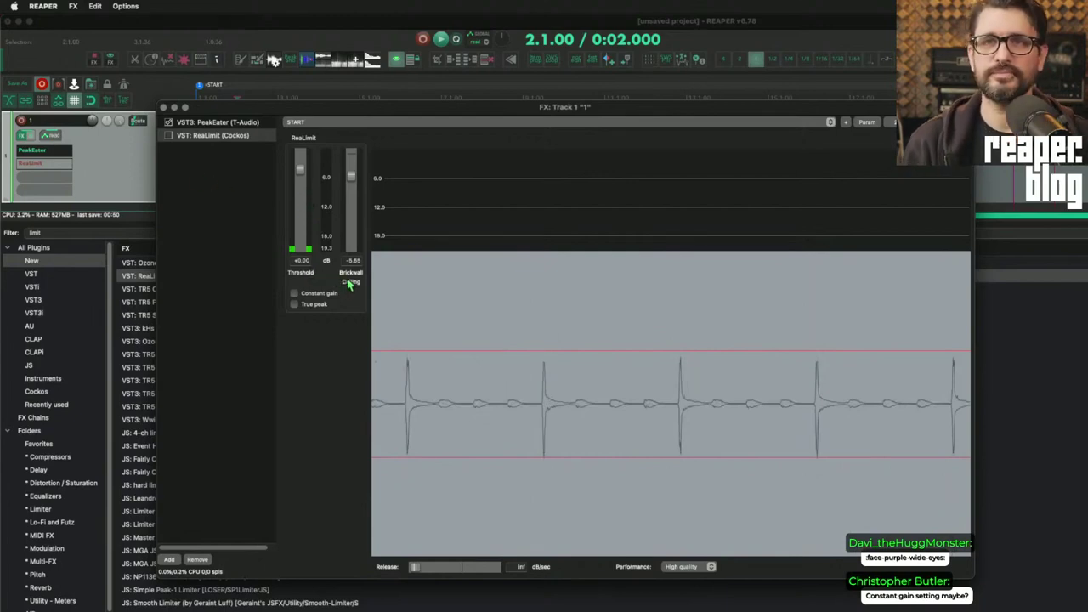
pyautogui.click(164, 108)
# Search all plugins in the FX browser for "clip"
pyautogui.press('Down')
pyautogui.press('Down')
pyautogui.press('Down')
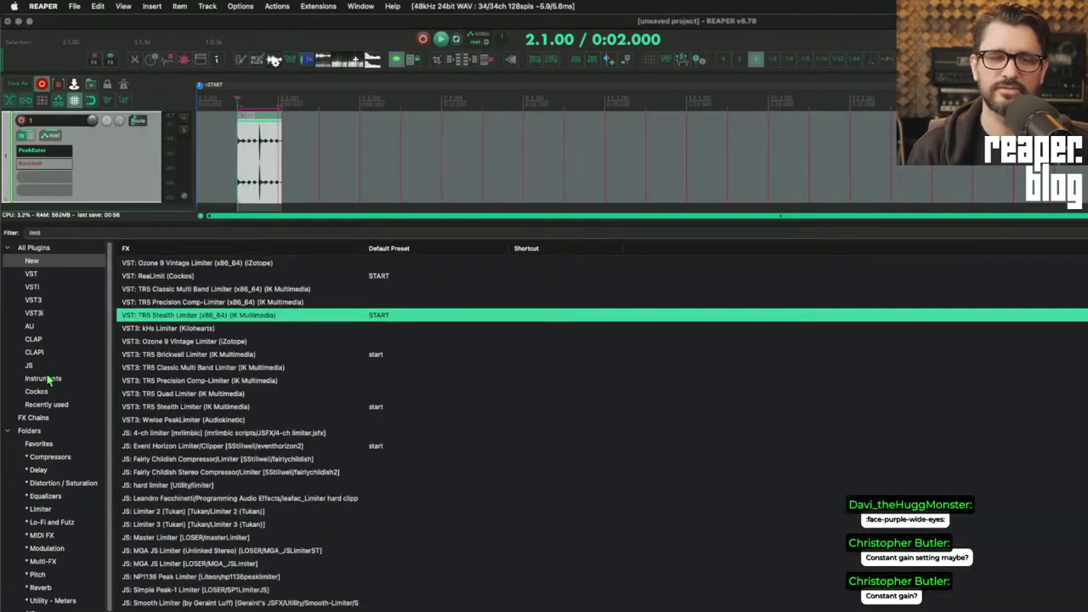
pyautogui.click(53, 249)
pyautogui.click(91, 231)
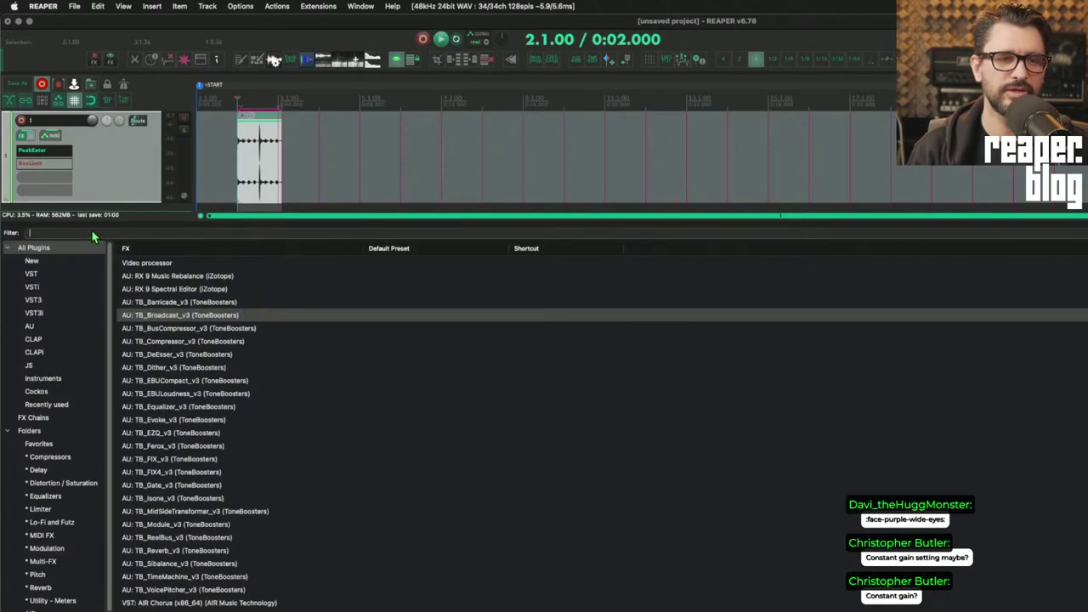
pyautogui.write('clip')
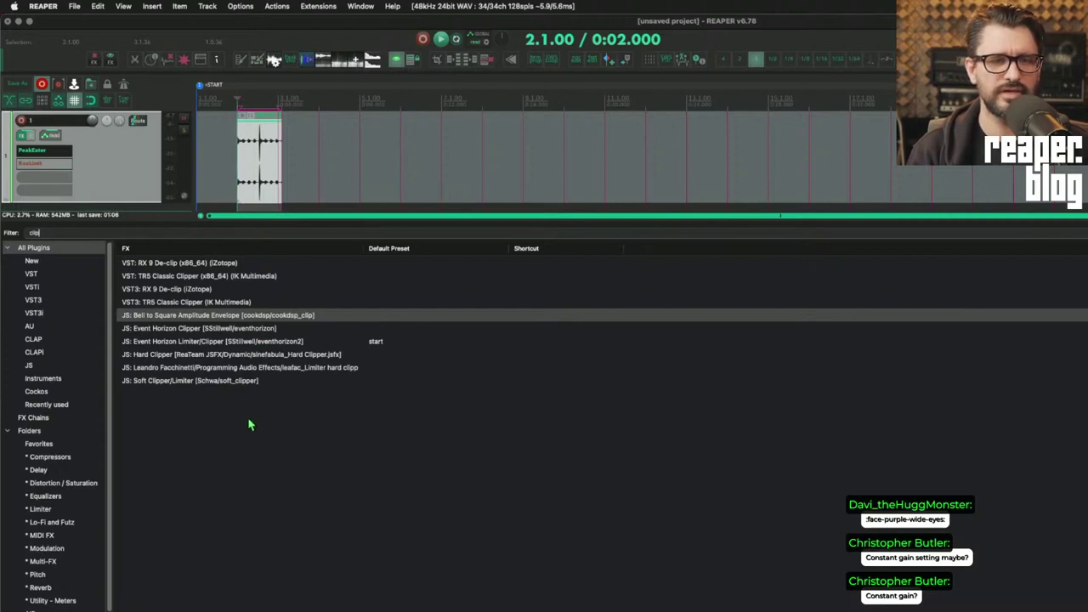
# Add the VST3 TR5 Classic Clipper to track 1 and bypass PeakEater
pyautogui.click(204, 306)
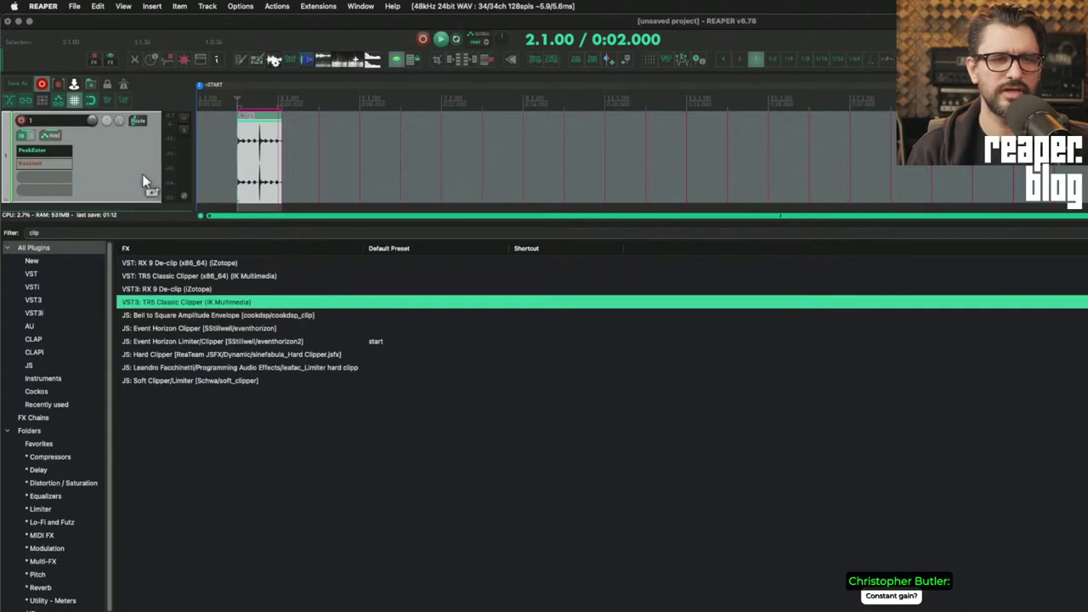
pyautogui.moveTo(117, 178); pyautogui.dragTo(119, 182)
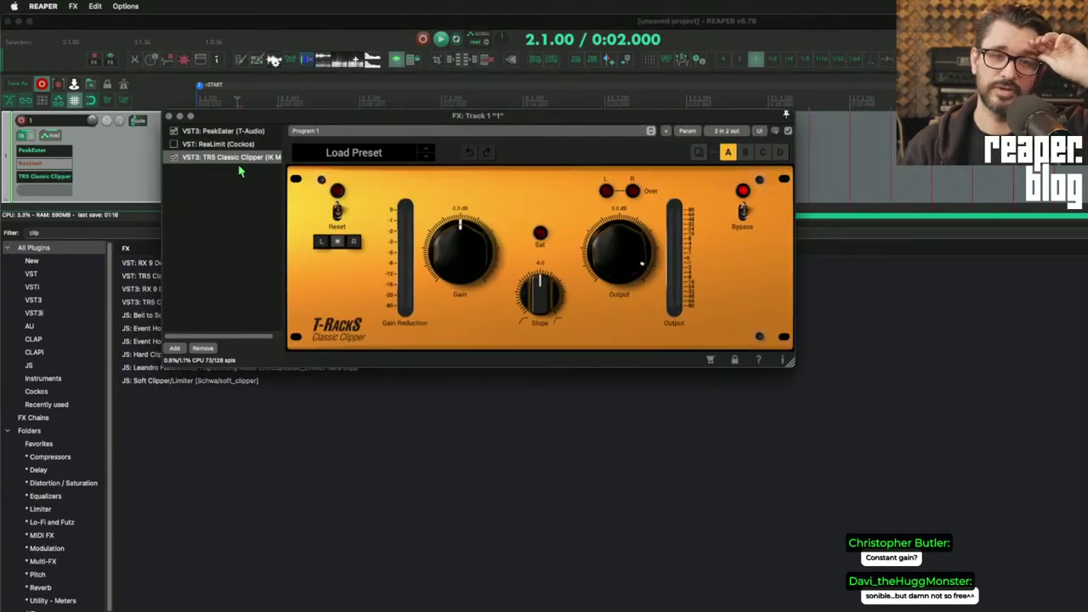
pyautogui.click(158, 148)
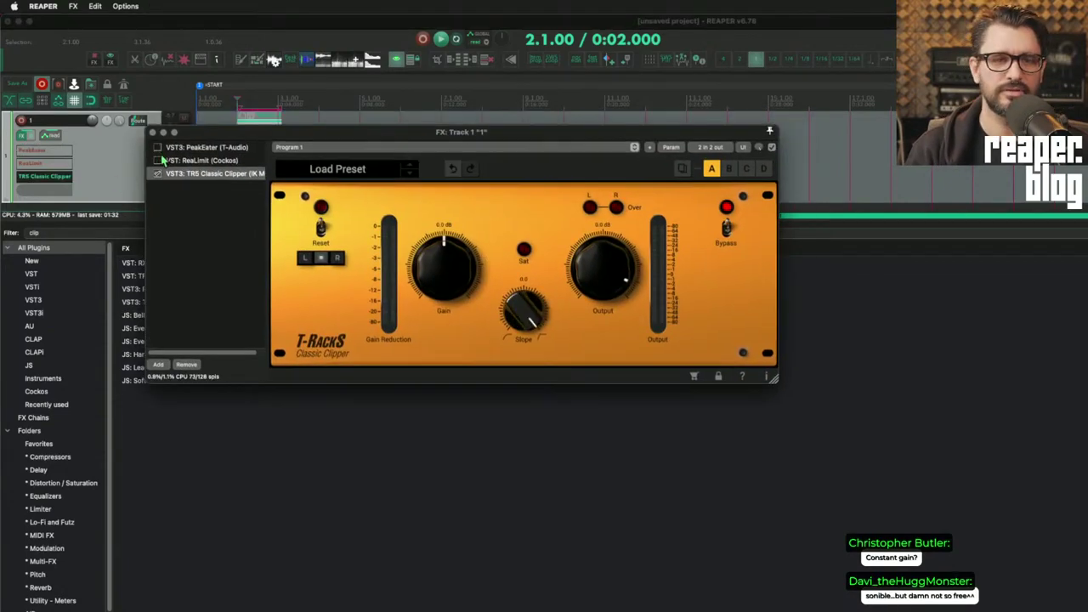
# Play the loop through the Classic Clipper, set its output to -17.1 dB and gain to -1.1 dB, and stop
pyautogui.press('space')
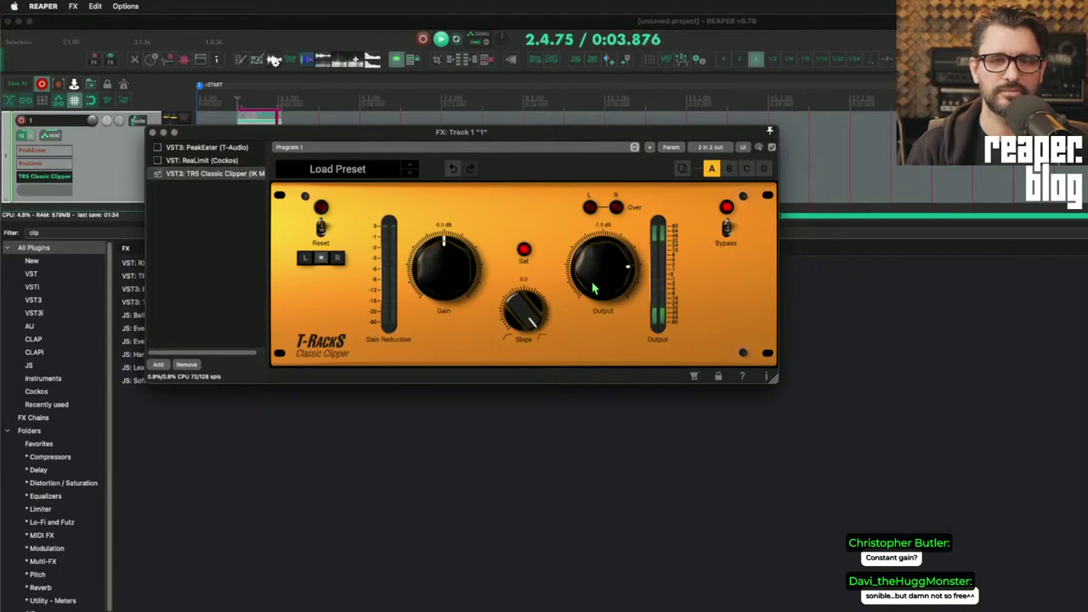
pyautogui.moveTo(582, 268); pyautogui.dragTo(606, 311)
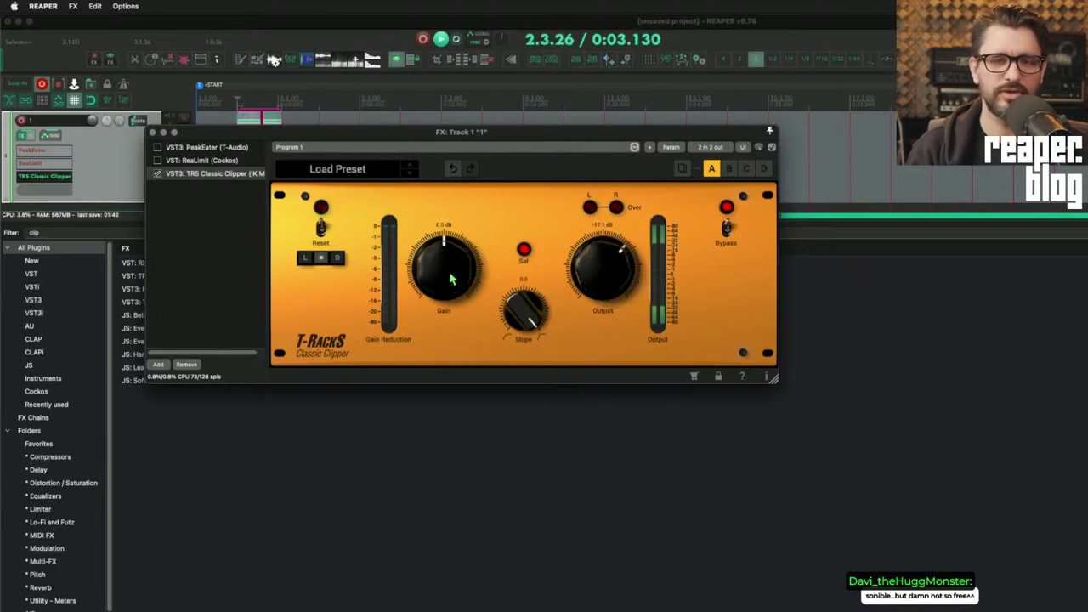
pyautogui.moveTo(451, 279)
pyautogui.mouseDown()
pyautogui.moveTo(450, 241)
pyautogui.moveTo(475, 316)
pyautogui.moveTo(466, 252)
pyautogui.moveTo(451, 285)
pyautogui.moveTo(457, 236)
pyautogui.moveTo(453, 281)
pyautogui.mouseUp()
pyautogui.press('space')
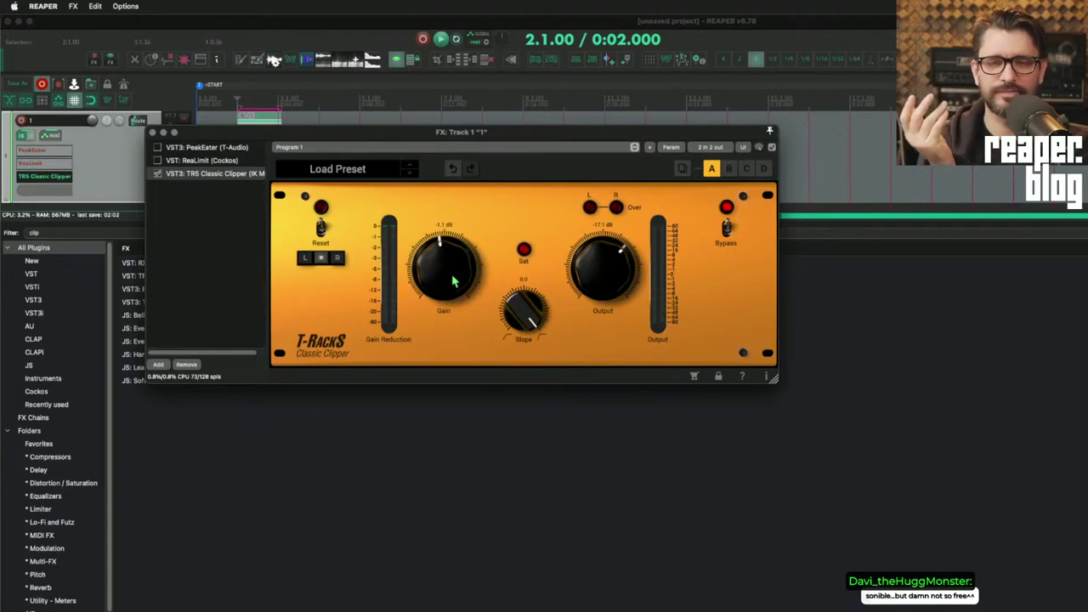
# Adjust the Classic Clipper's output to about -13 dB while the loop plays and raise its gain to 6.2 dB
pyautogui.moveTo(602, 263); pyautogui.dragTo(573, 240)
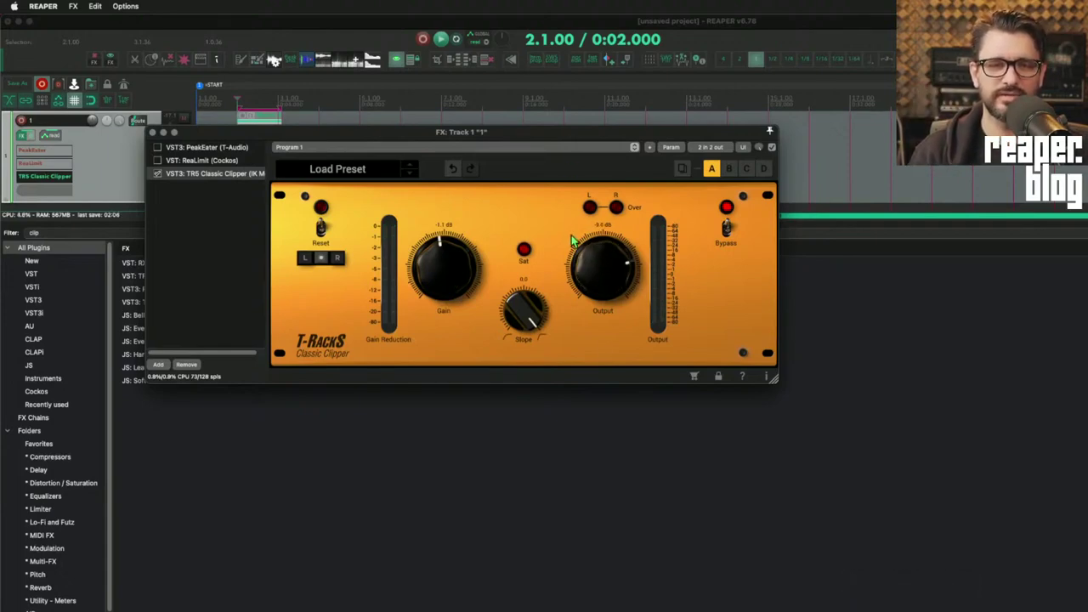
pyautogui.press('space')
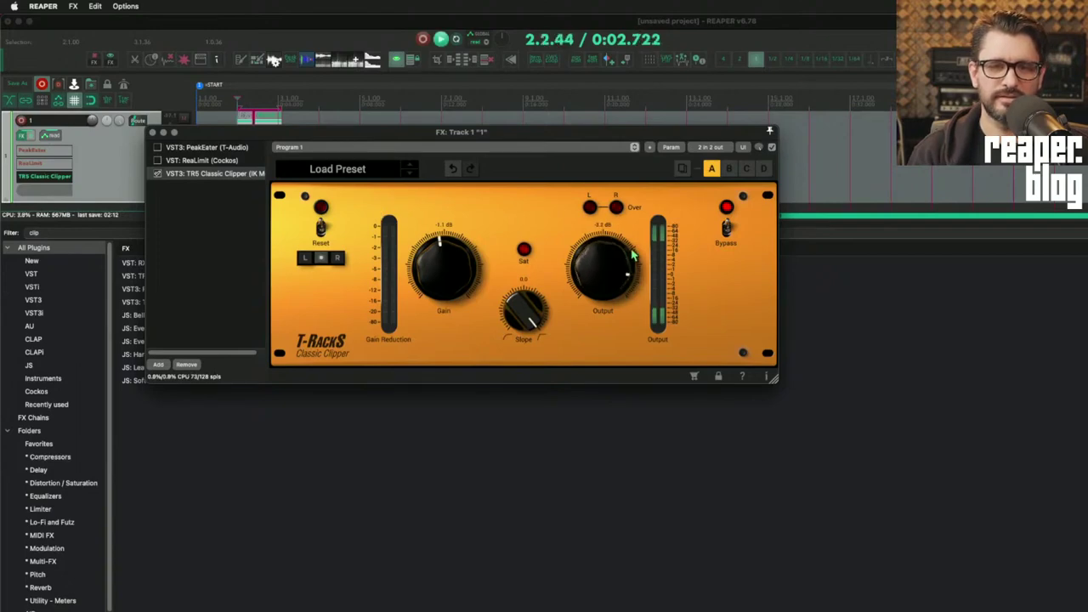
pyautogui.moveTo(637, 267); pyautogui.dragTo(638, 273)
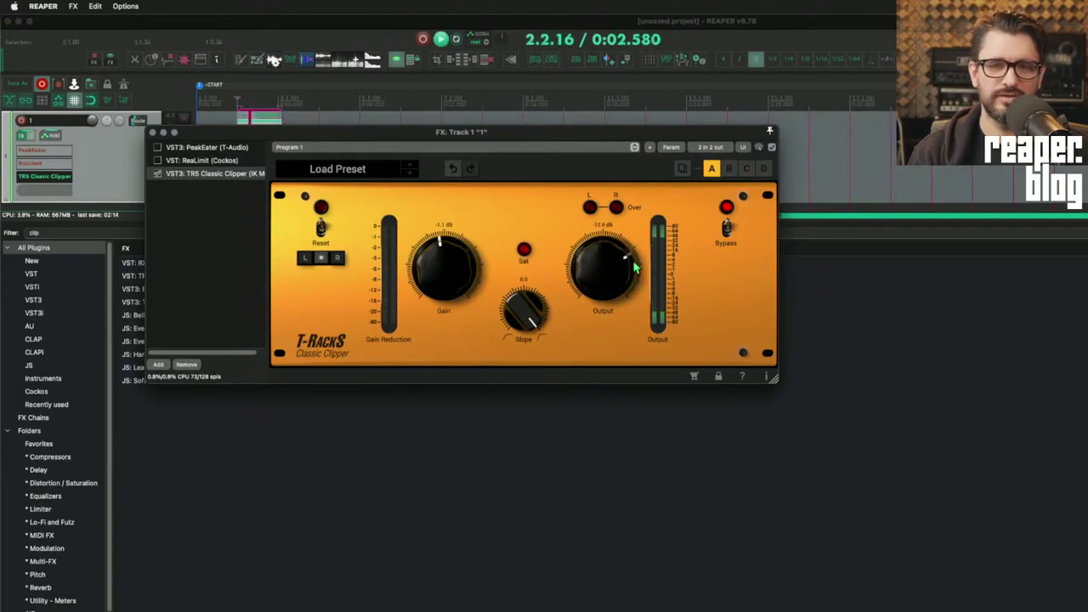
pyautogui.moveTo(451, 286); pyautogui.dragTo(446, 245)
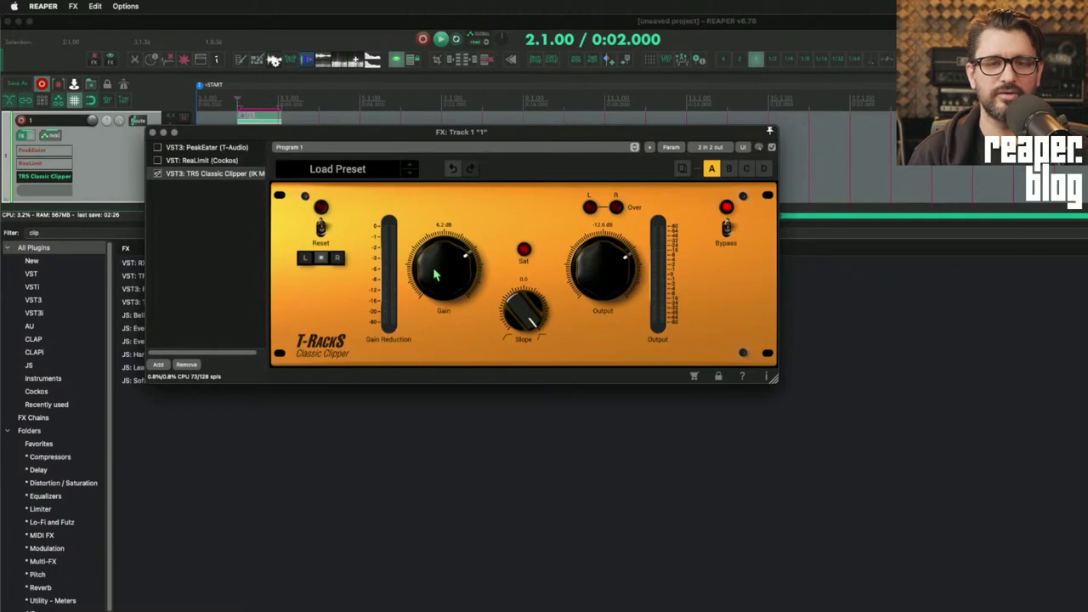
# Compare the playing loop with the Classic Clipper off and on, stop playback and remove the plugin from track 1
pyautogui.press('space')
pyautogui.click(159, 174)
pyautogui.click(159, 175)
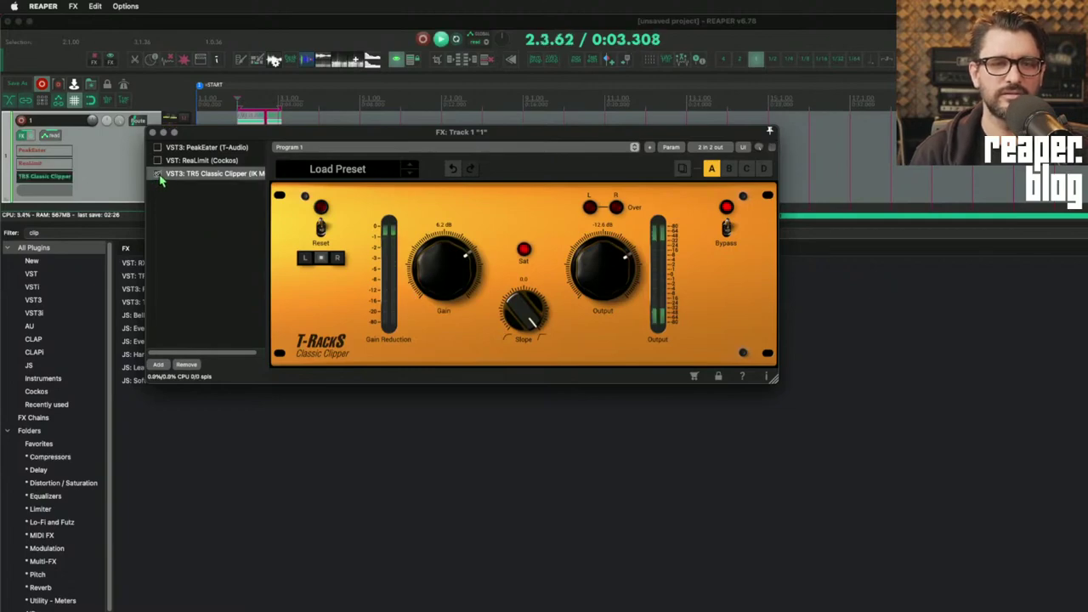
pyautogui.press('space')
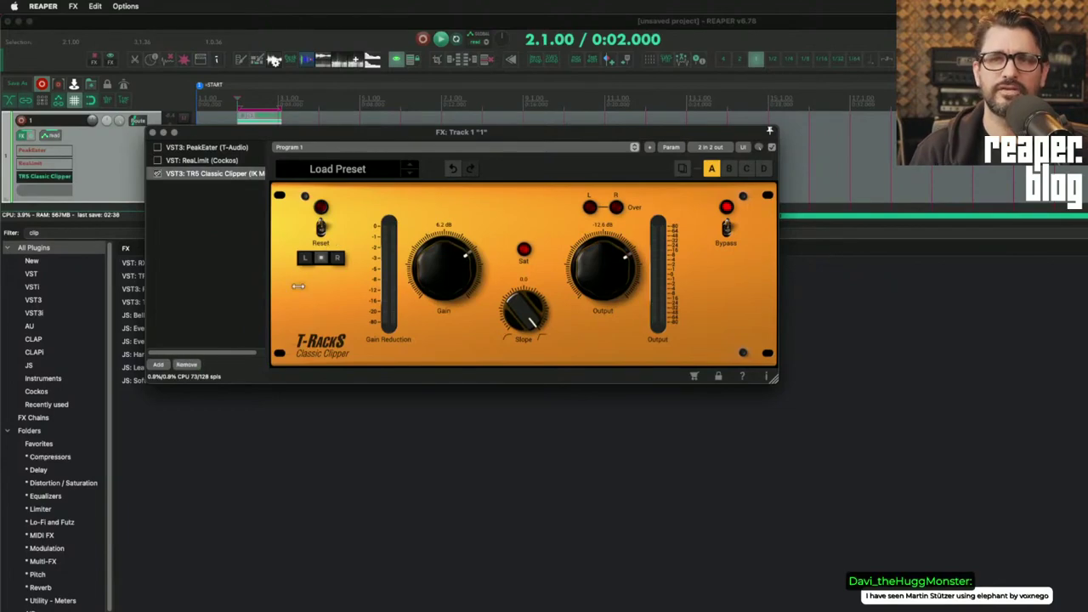
pyautogui.click(197, 364)
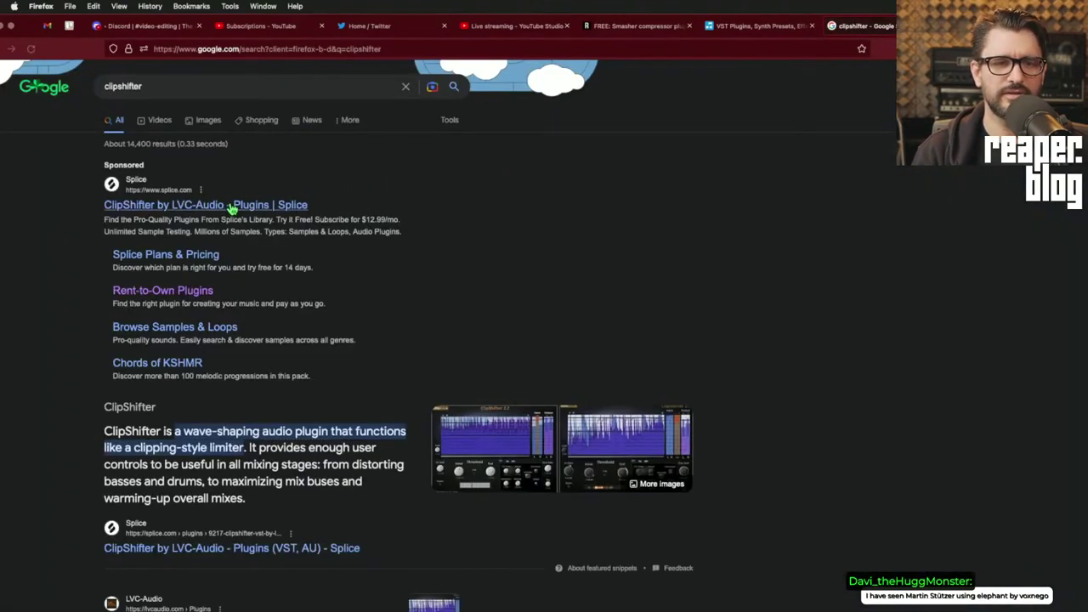
# In Firefox, open LVC-Audio's ClipShifter page from the search results and view the enlarged plugin screenshot
pyautogui.scroll(-3, 408, 488)
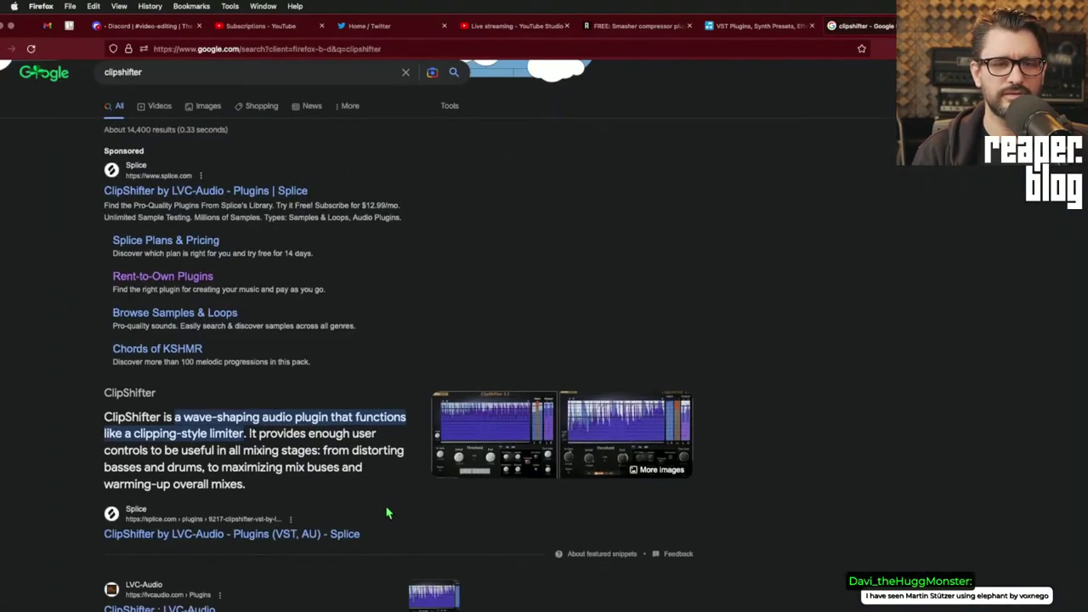
pyautogui.click(218, 451)
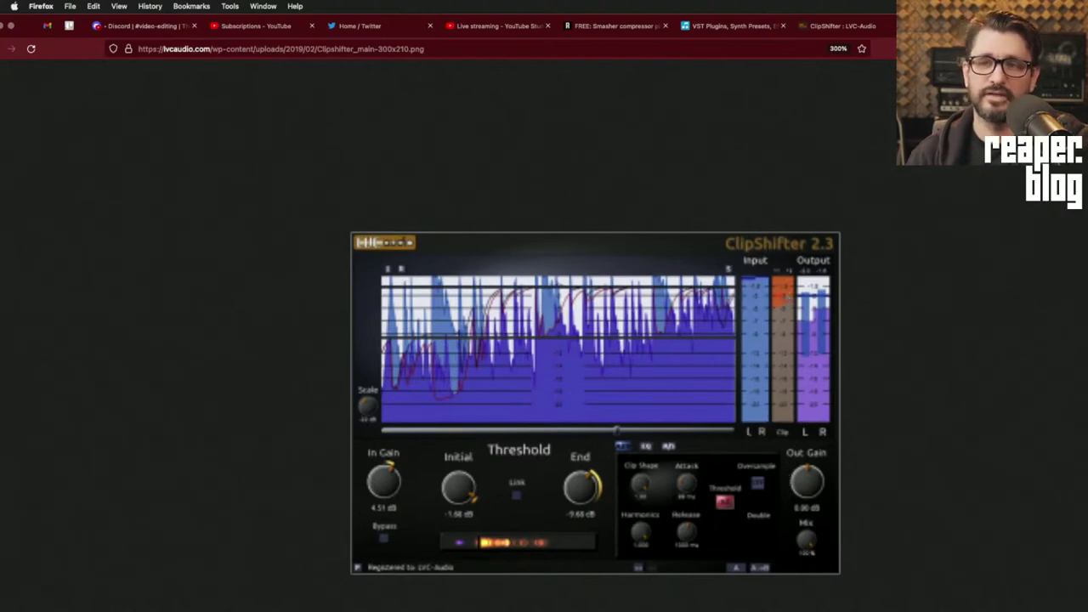
pyautogui.press('super+w')
# Open the linked Clipped-MAX page and examine its features, changelog and price
pyautogui.click(352, 239)
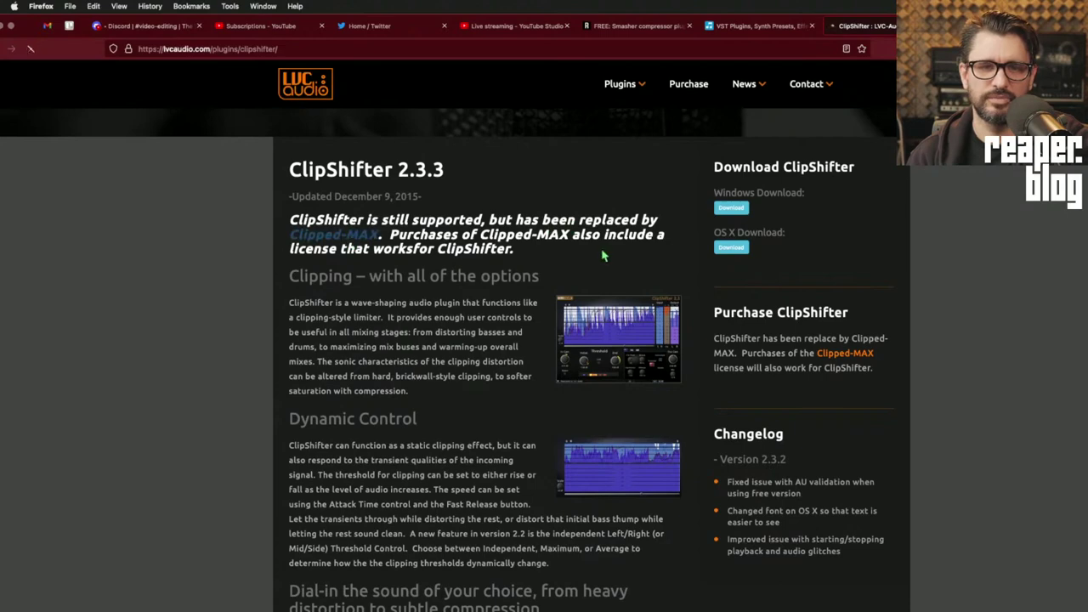
pyautogui.scroll(-5, 623, 255)
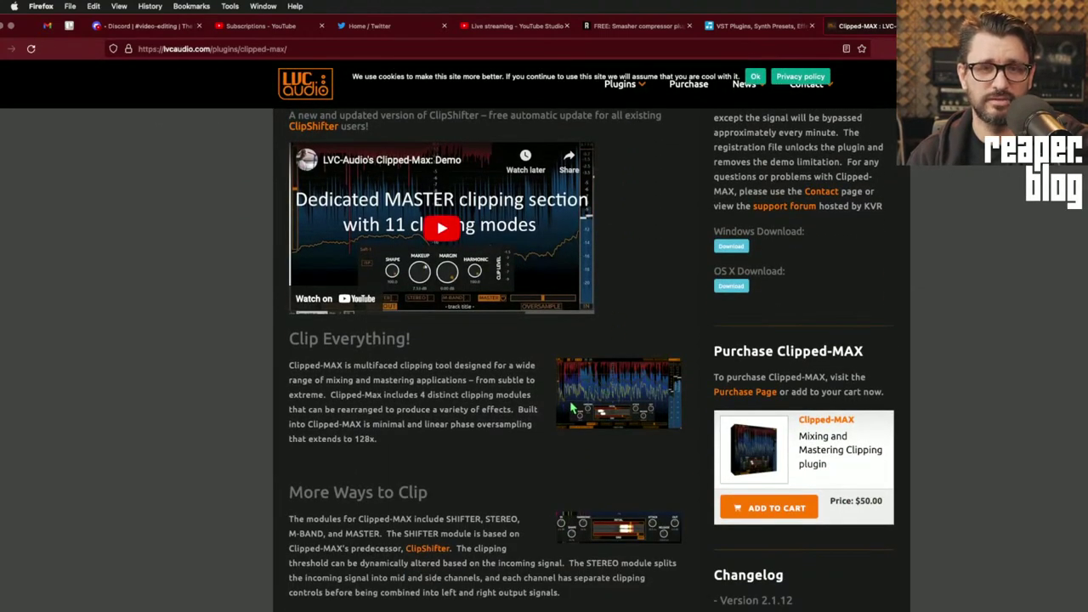
pyautogui.scroll(-10, 571, 409)
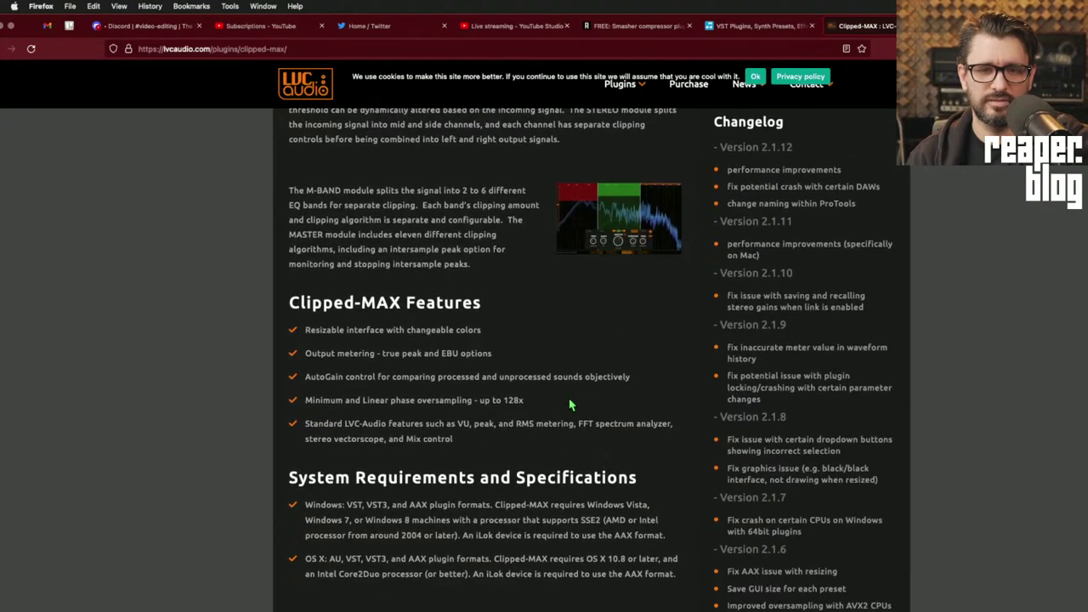
pyautogui.scroll(15, 570, 405)
pyautogui.scroll(-4, 570, 405)
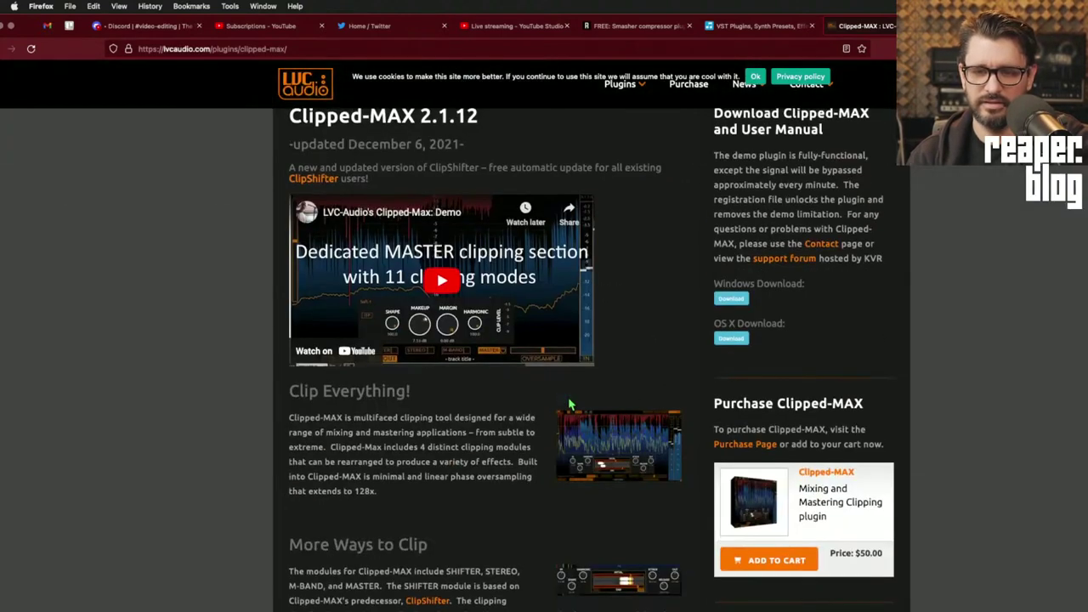
pyautogui.scroll(4, 570, 405)
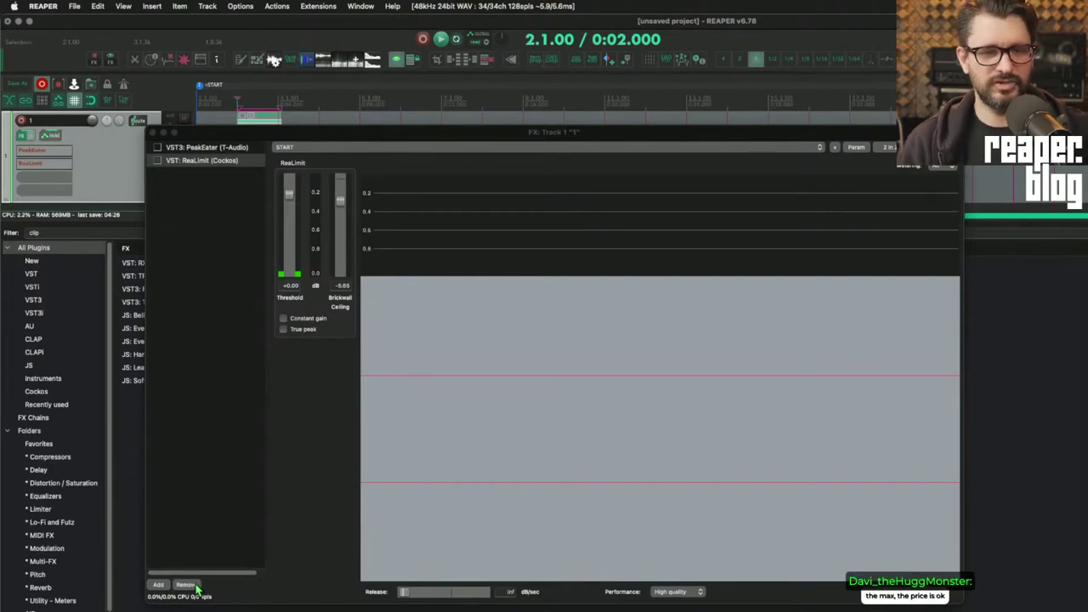
# Switch back to REAPER and remove ReaLimit from track 1's FX chain
pyautogui.click(189, 585)
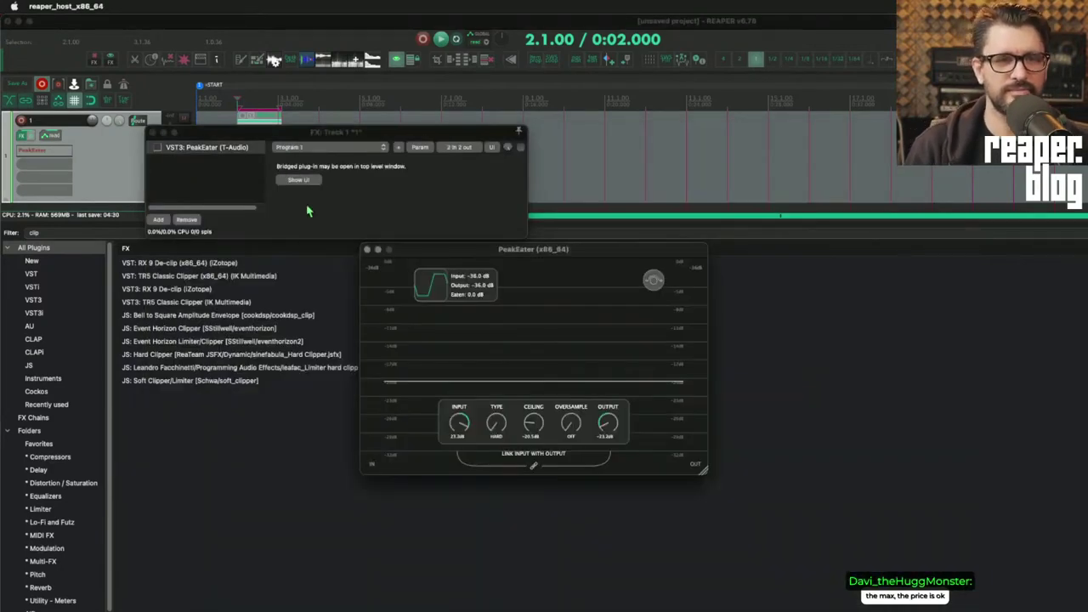
pyautogui.click(141, 302)
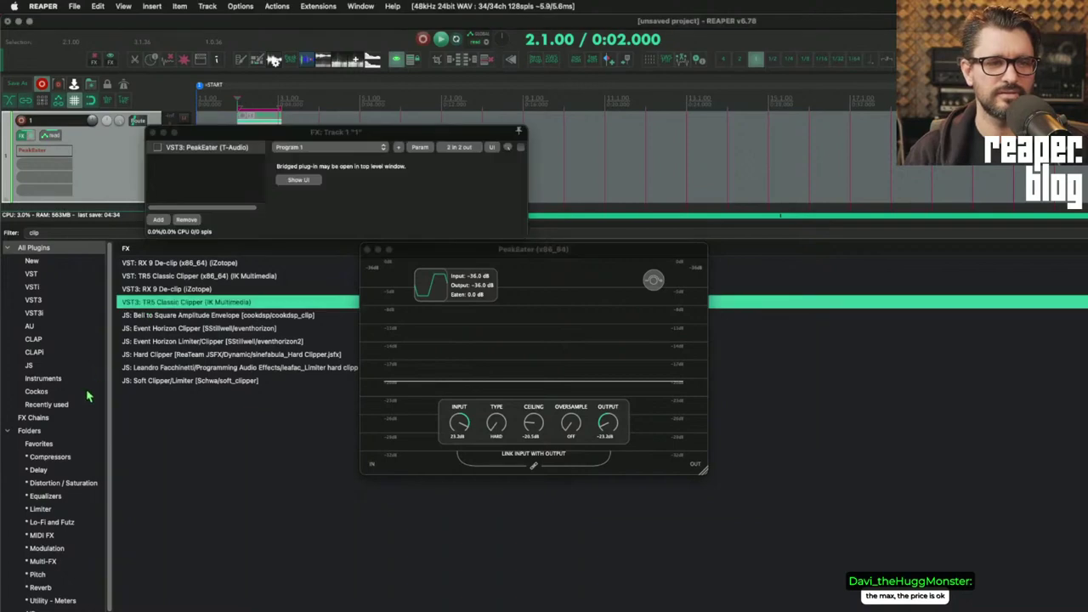
# Try the JS Soft Clipper/Limiter on track 1 with a -3.0 dB output brickwall and some boost, and remove it
pyautogui.moveTo(182, 381); pyautogui.dragTo(321, 189)
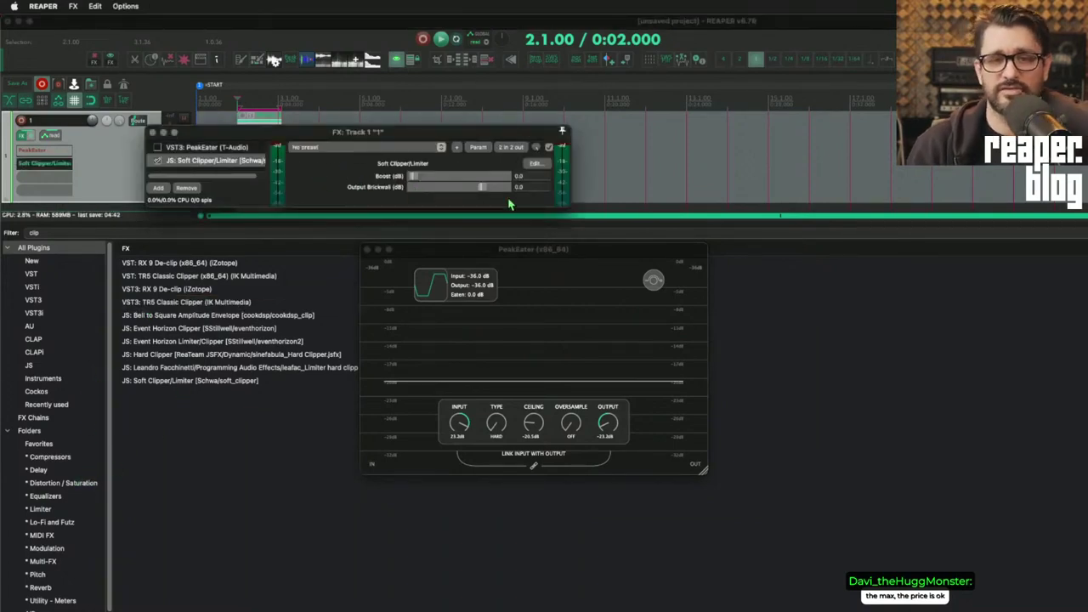
pyautogui.moveTo(568, 202); pyautogui.dragTo(718, 262)
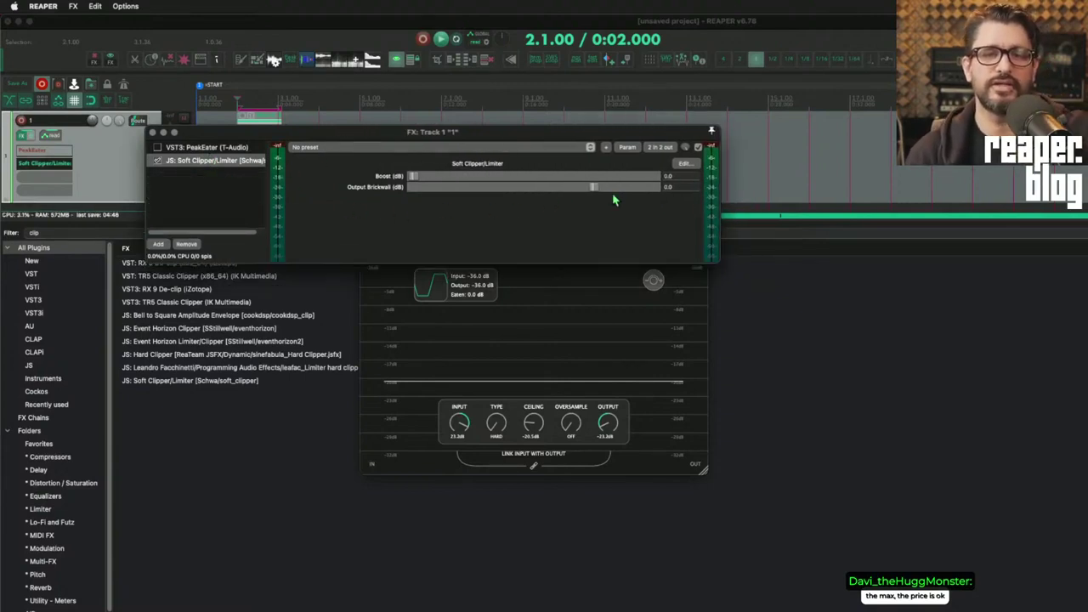
pyautogui.moveTo(593, 191); pyautogui.dragTo(414, 189)
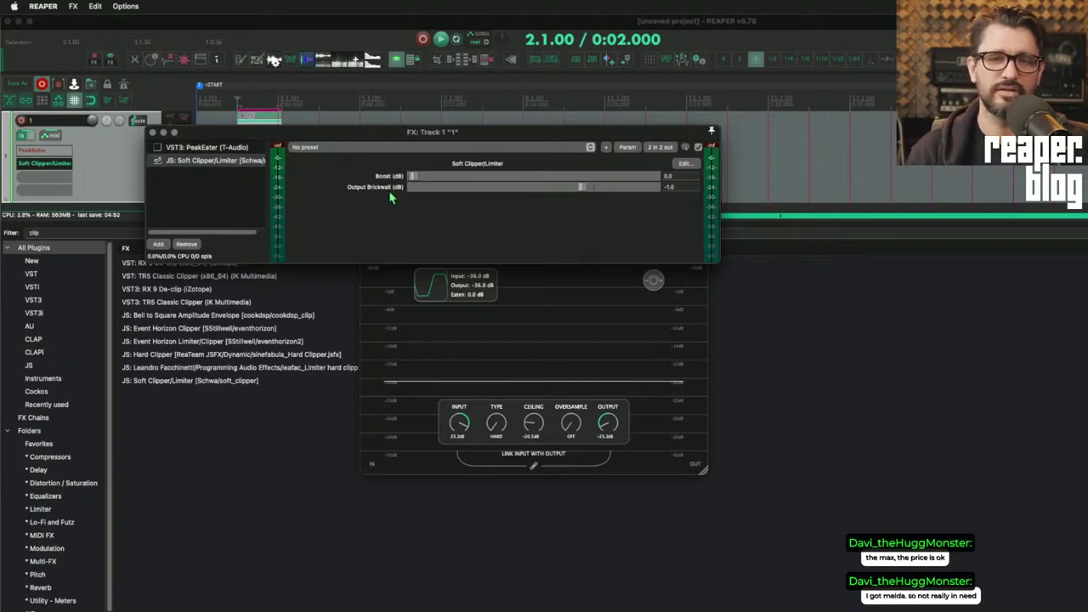
pyautogui.click(680, 188)
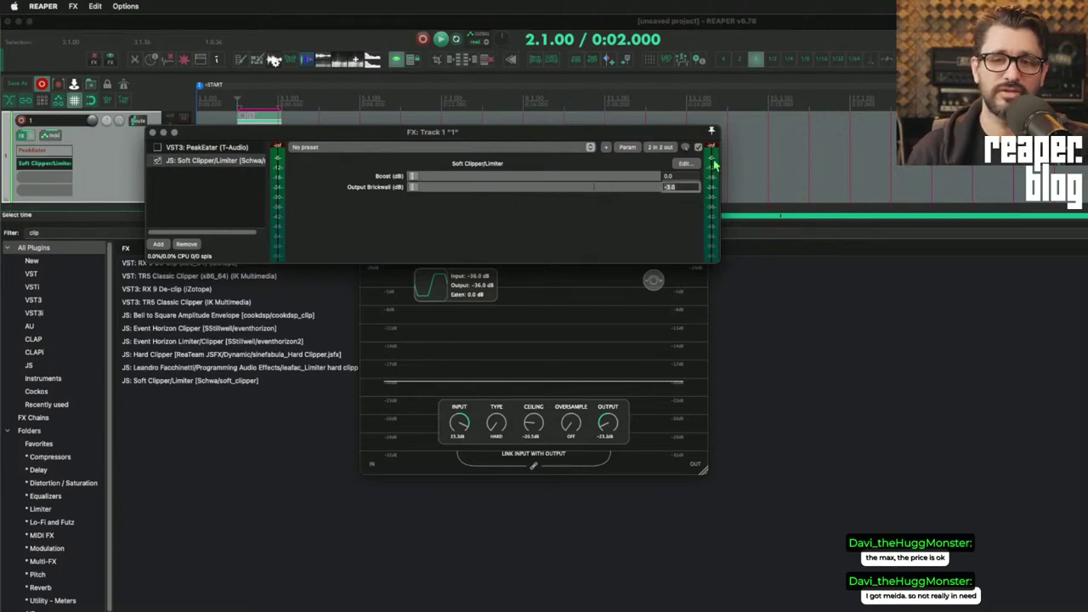
pyautogui.click(411, 192)
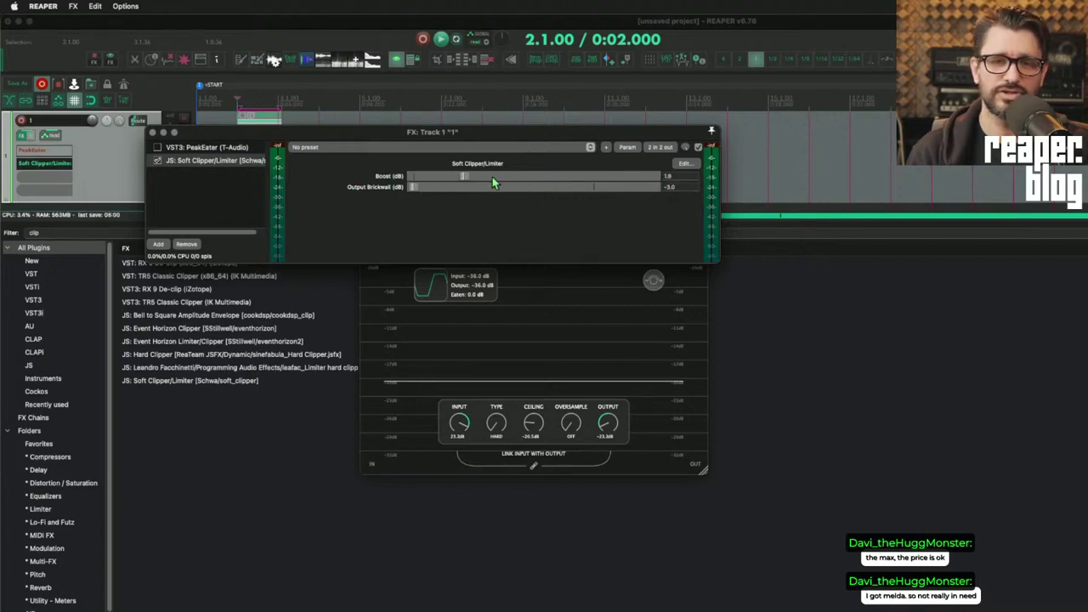
pyautogui.moveTo(416, 182)
pyautogui.mouseDown()
pyautogui.moveTo(563, 185)
pyautogui.moveTo(413, 178)
pyautogui.mouseUp()
pyautogui.doubleClick(413, 188)
pyautogui.click(187, 244)
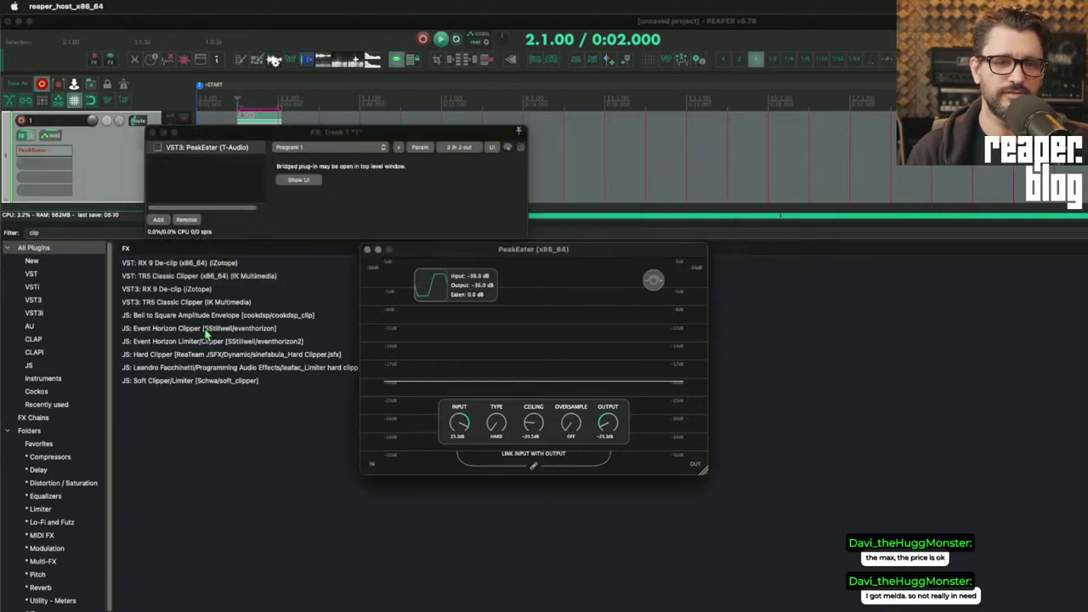
# Add the JS Event Horizon Limiter/Clipper to track 1 and try its threshold at -16.0
pyautogui.click(208, 328)
pyautogui.click(207, 341)
pyautogui.moveTo(265, 204); pyautogui.dragTo(266, 206)
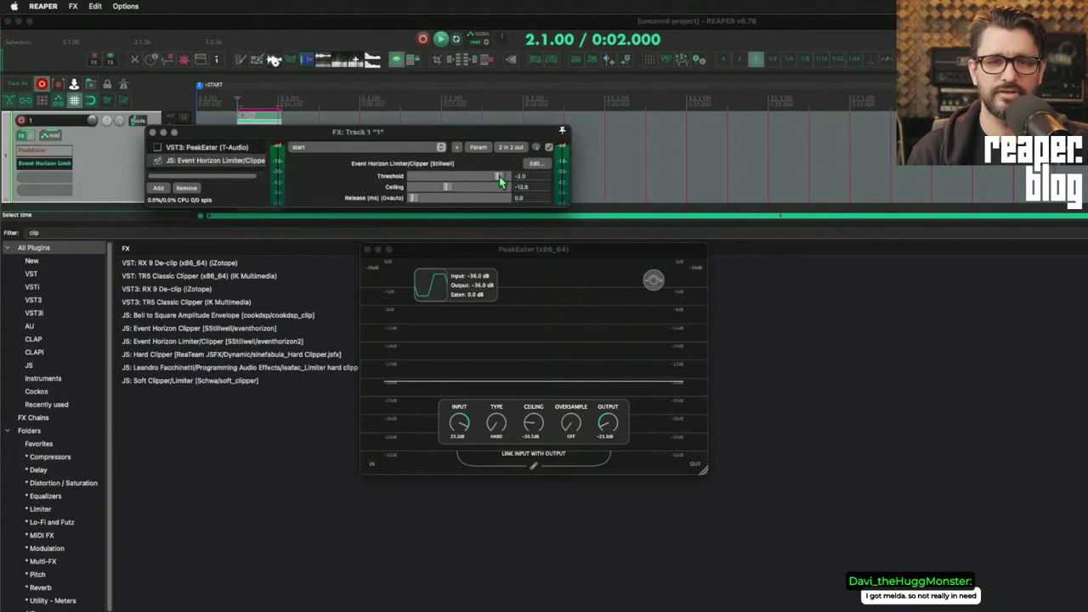
pyautogui.moveTo(501, 178); pyautogui.dragTo(459, 183)
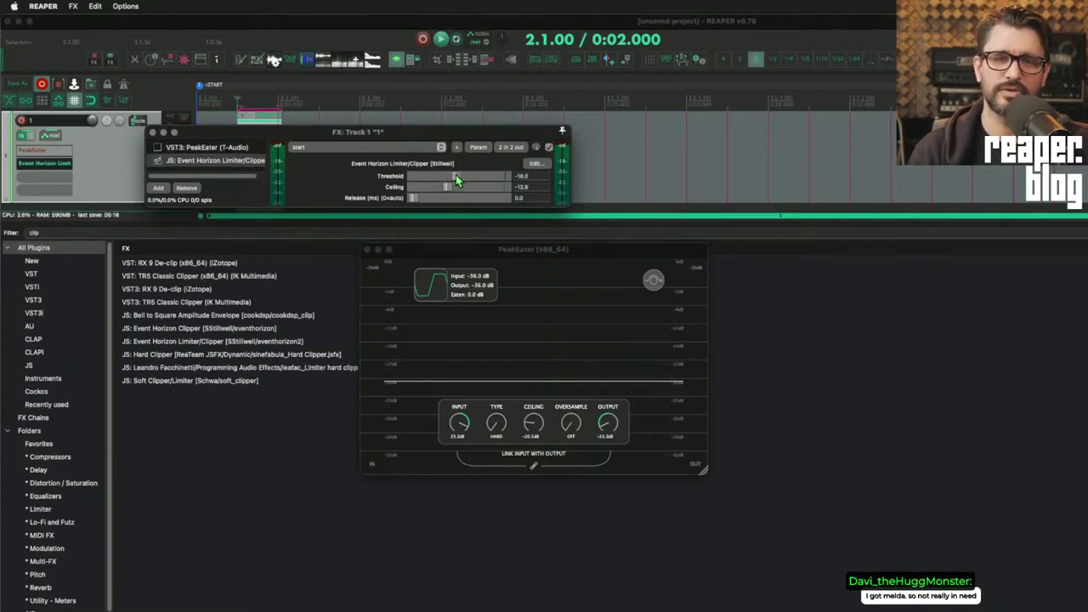
pyautogui.doubleClick(452, 186)
# Remove the Event Horizon Limiter/Clipper and PeakEater from track 1's FX chain
pyautogui.click(186, 188)
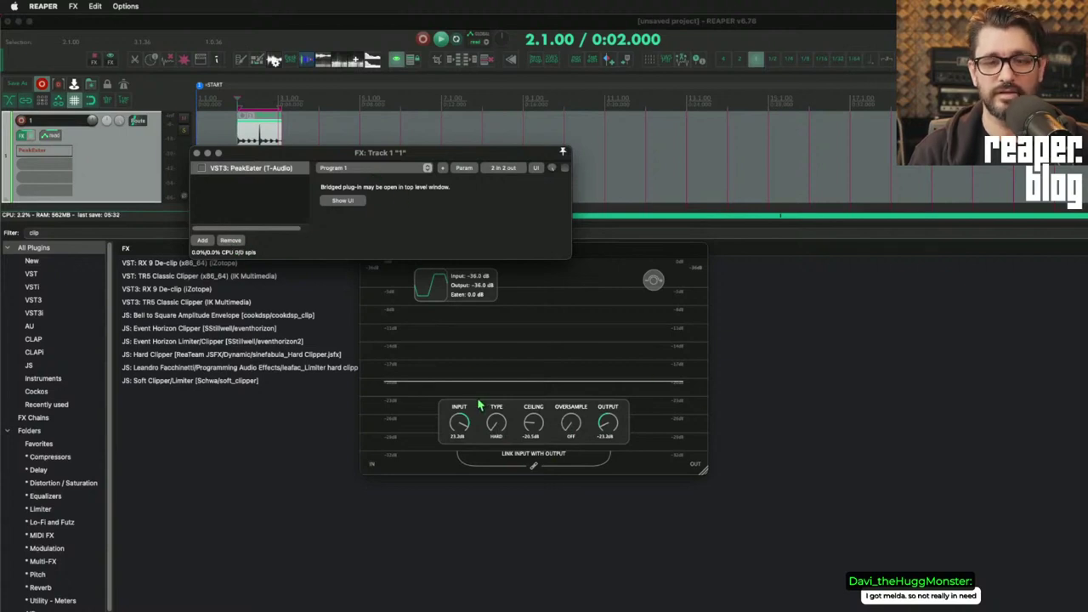
pyautogui.click(232, 243)
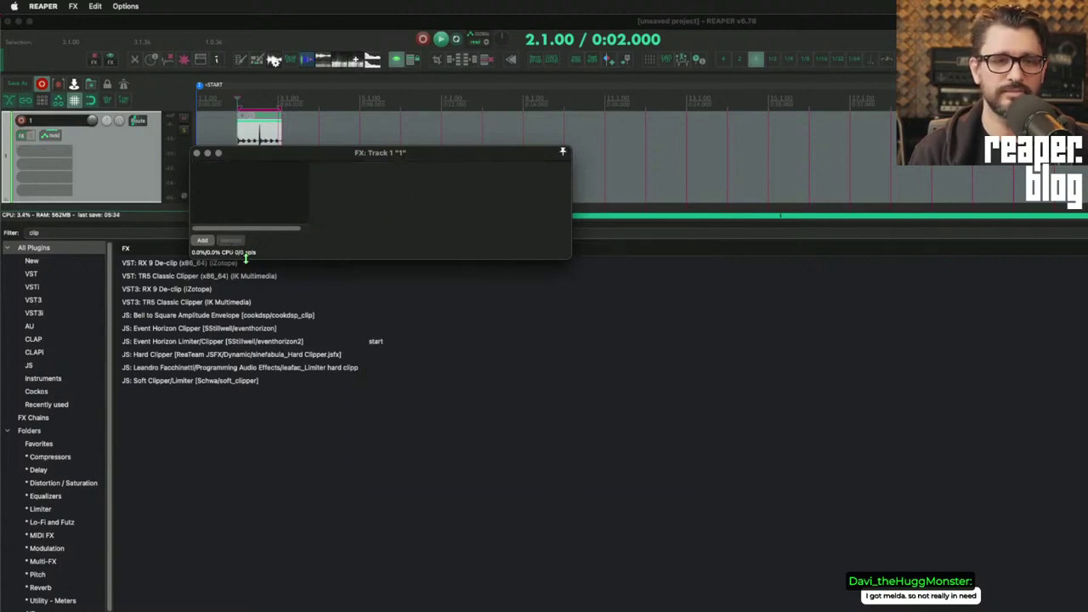